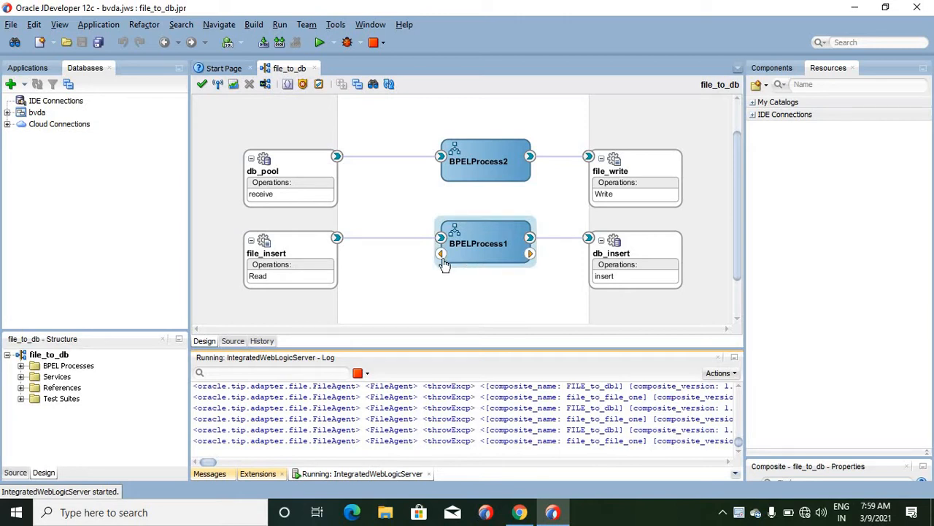
- Insert a File adapter under Exposed Services, keeping the default service name and an interface defined from operation and schema
left_click(734, 358)
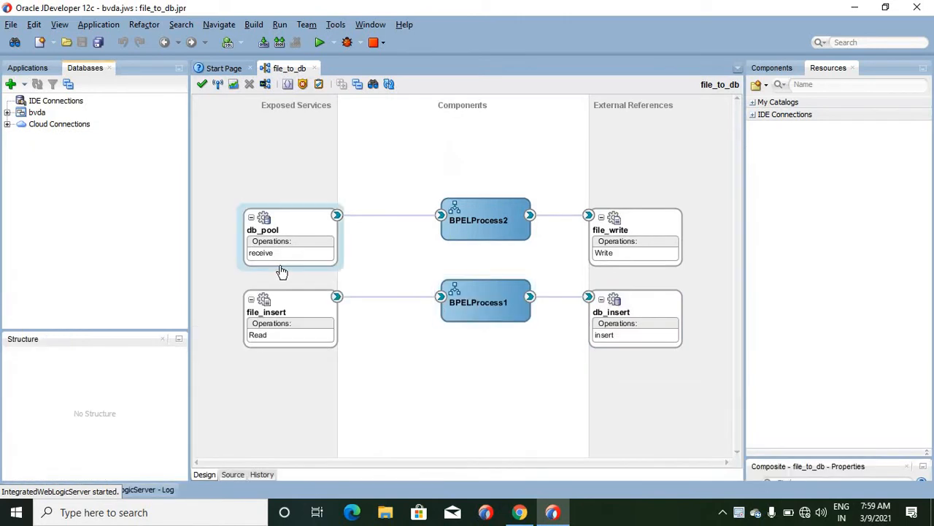
right_click(236, 160)
mouse_move(292, 159)
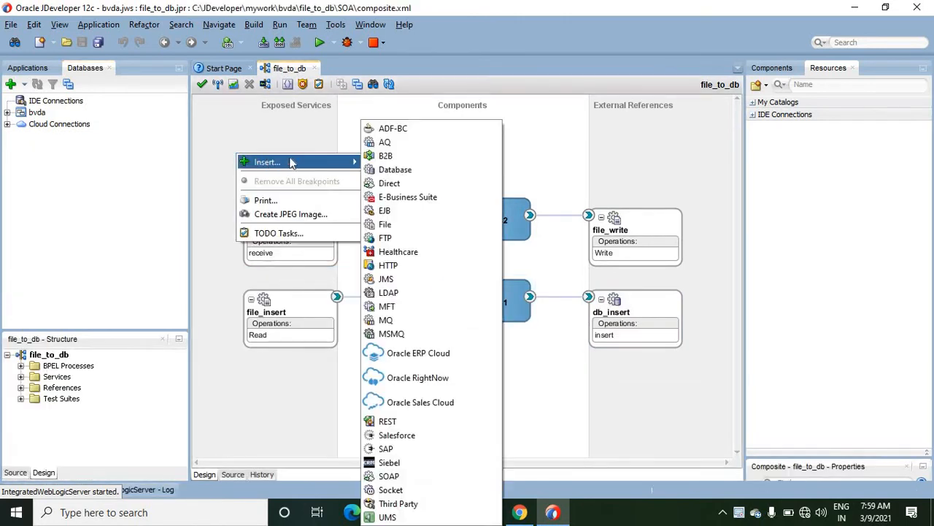
left_click(393, 224)
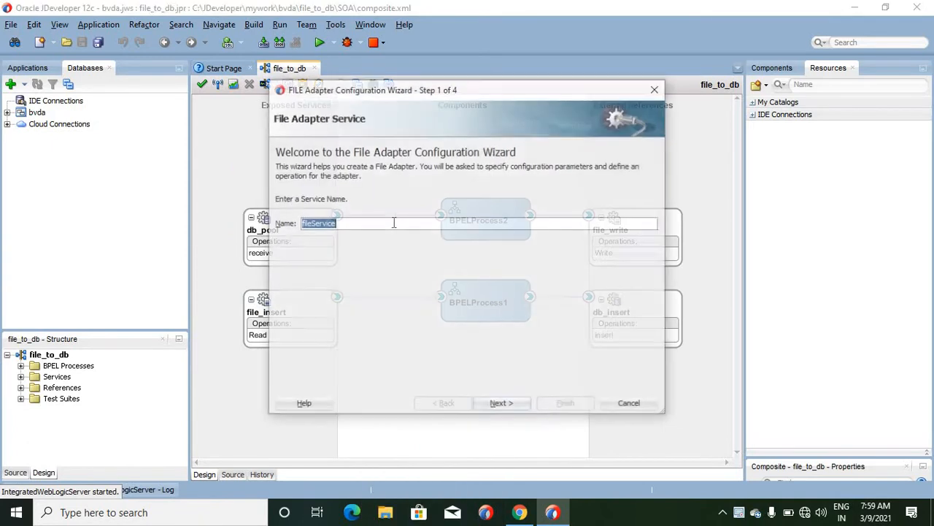
left_click(502, 405)
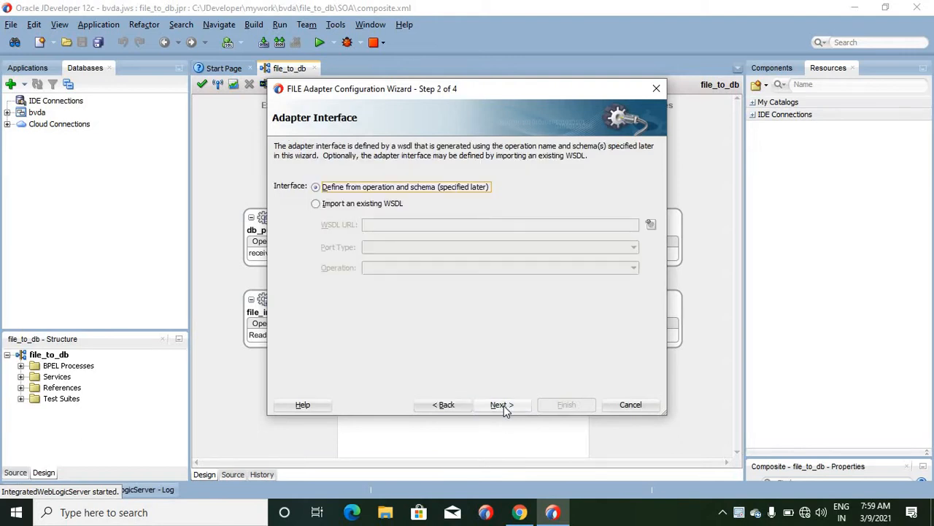
left_click(502, 405)
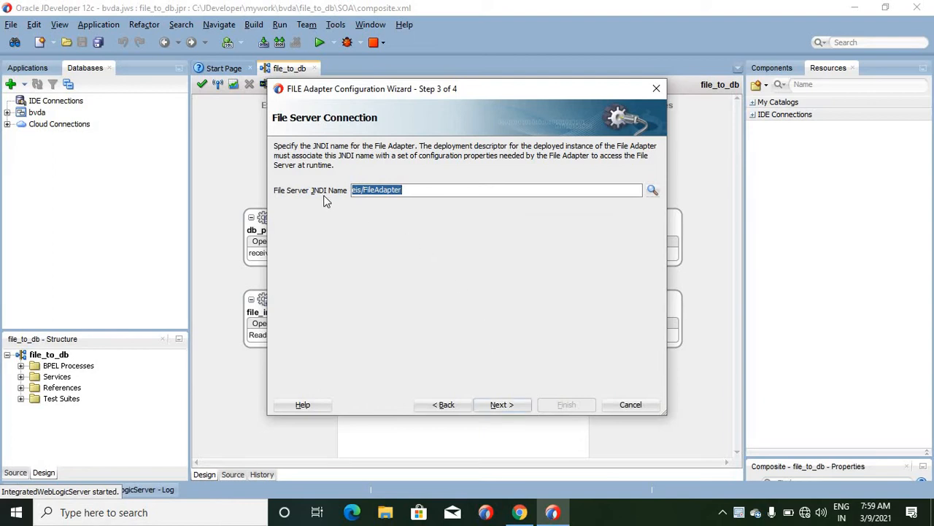
- Insert HA before FileAdapter in the file server JNDI name and choose the Read File operation with its default name
left_click(364, 191)
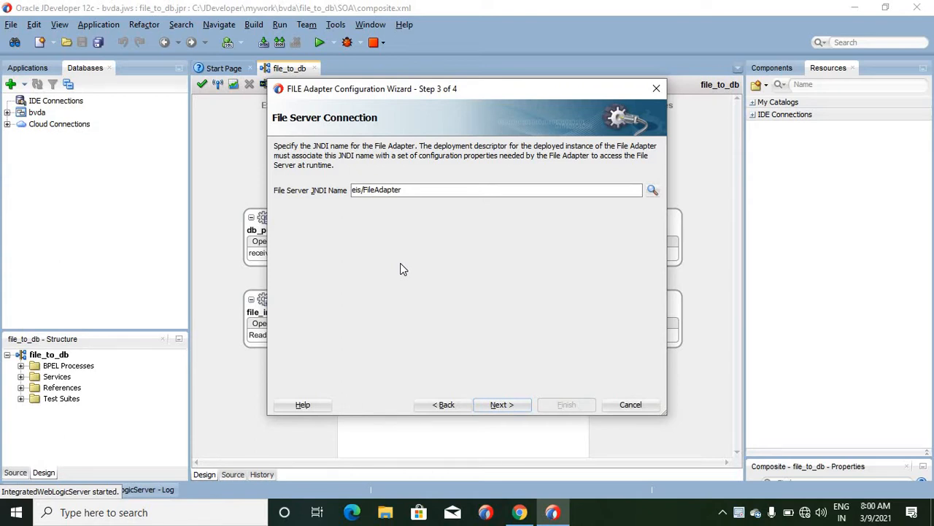
type("HA")
left_click(499, 405)
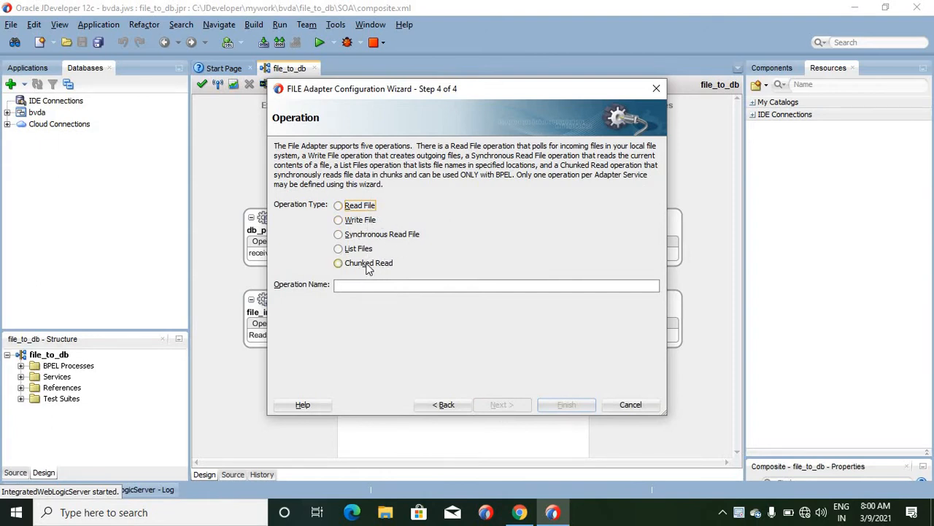
left_click(338, 206)
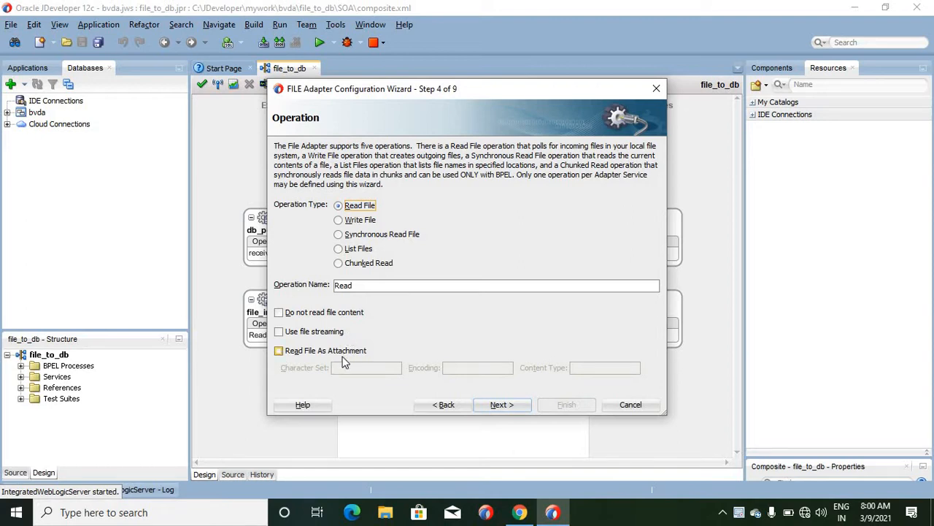
left_click(502, 406)
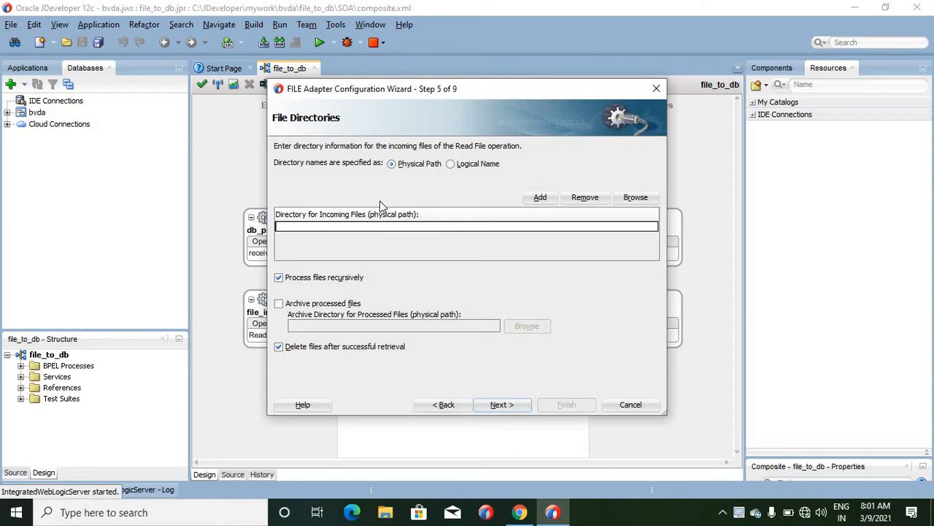
- Set E:\dummy as the physical directory for incoming files
left_click(636, 198)
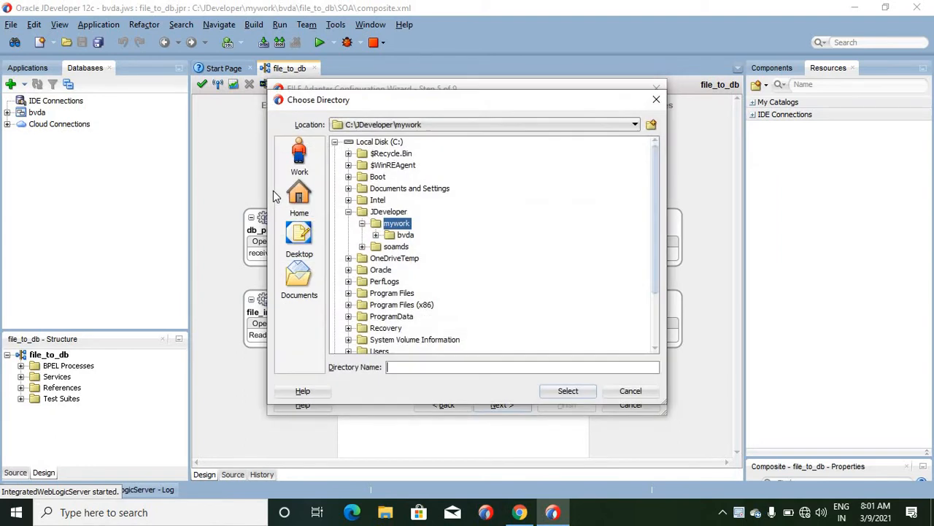
left_click(335, 142)
left_click(334, 165)
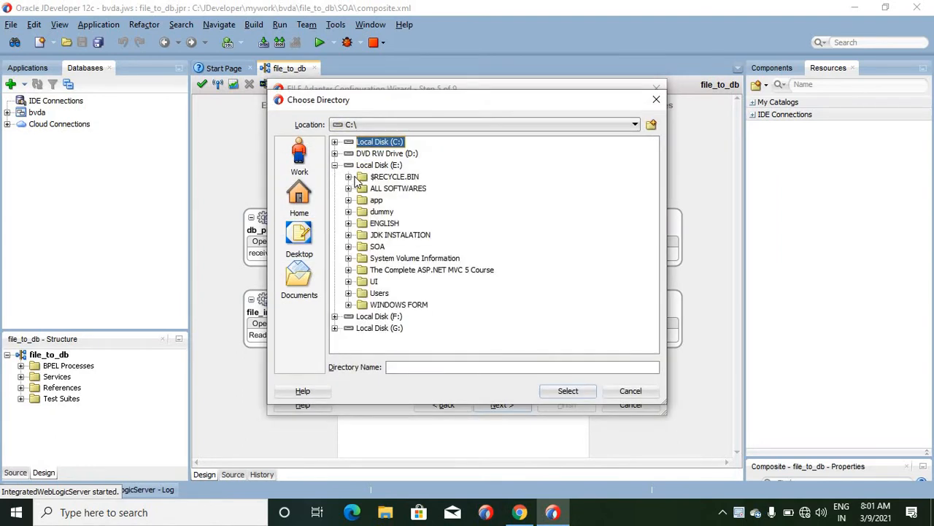
left_click(381, 211)
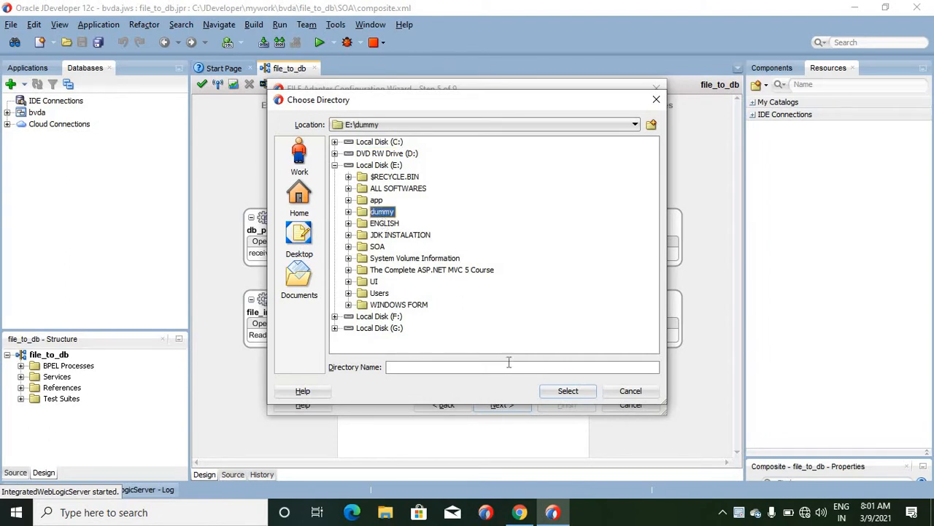
left_click(553, 387)
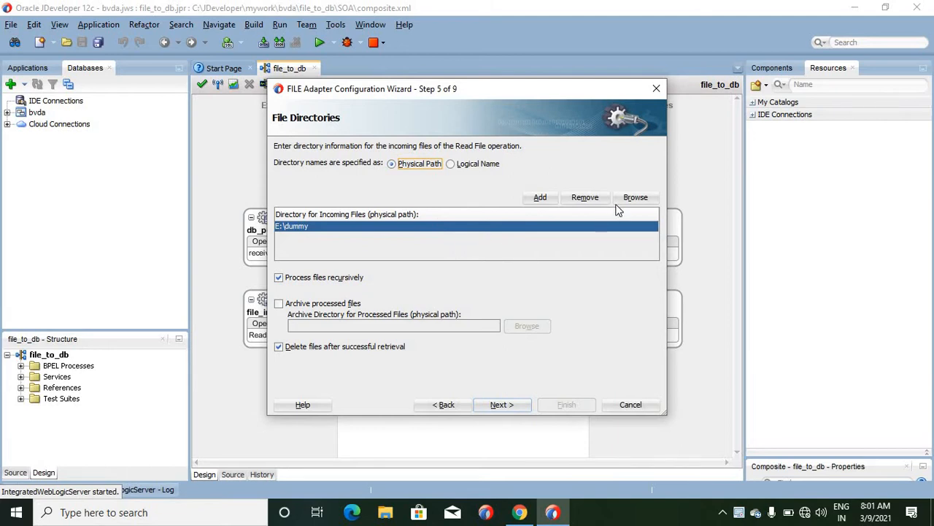
- Add C:\JDeveloper as a second directory for incoming files
left_click(534, 196)
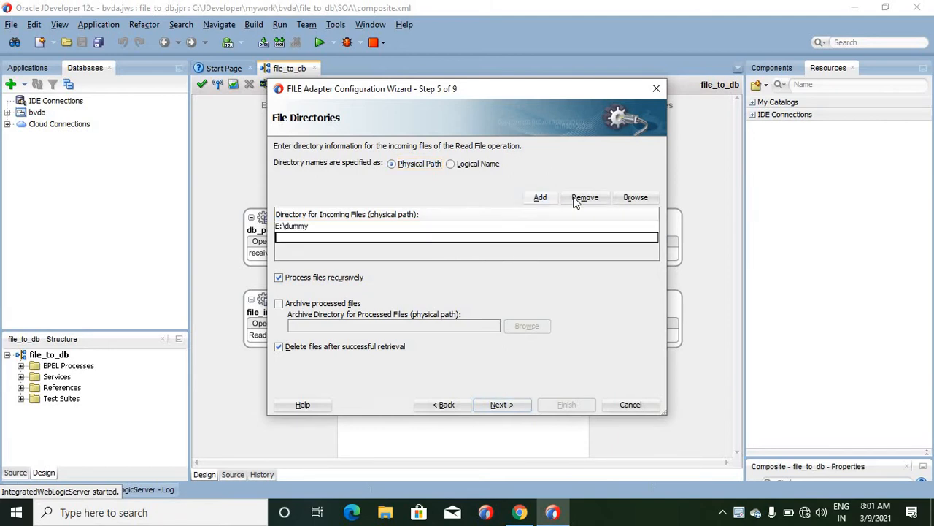
left_click(634, 200)
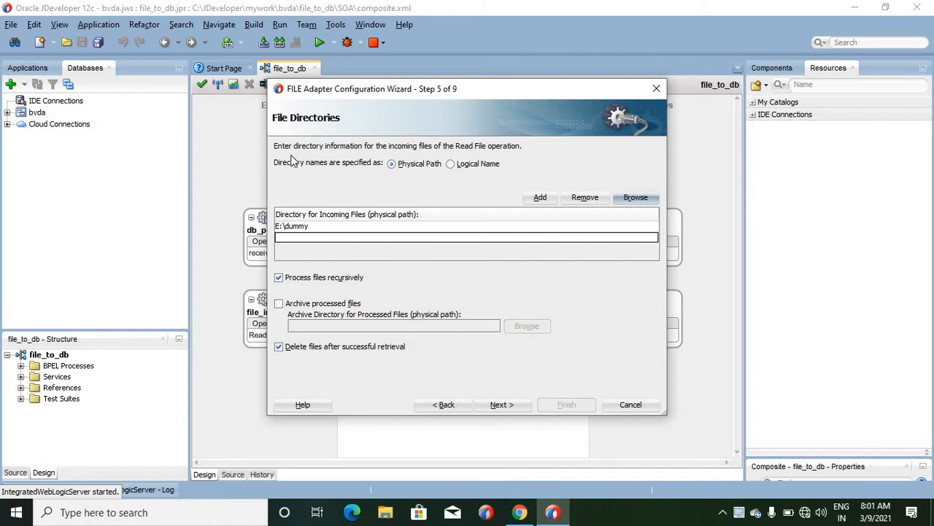
left_click(388, 212)
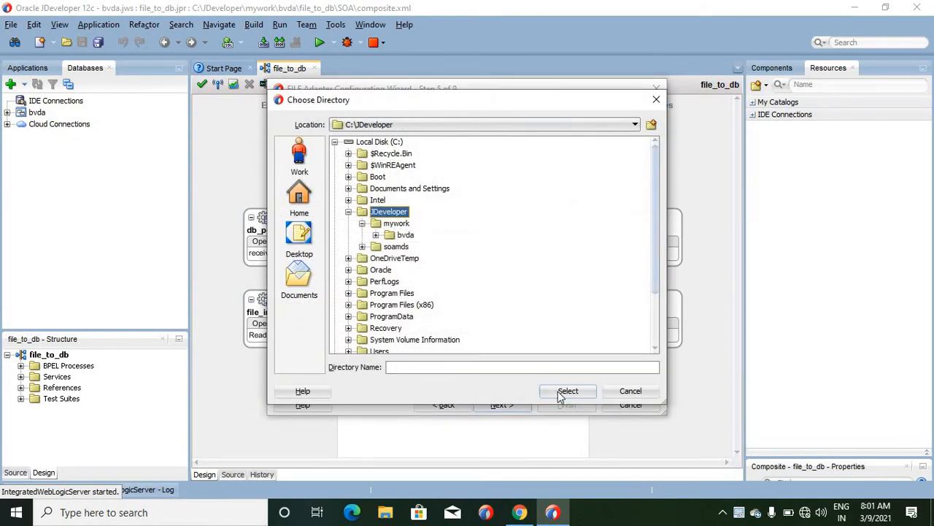
left_click(566, 390)
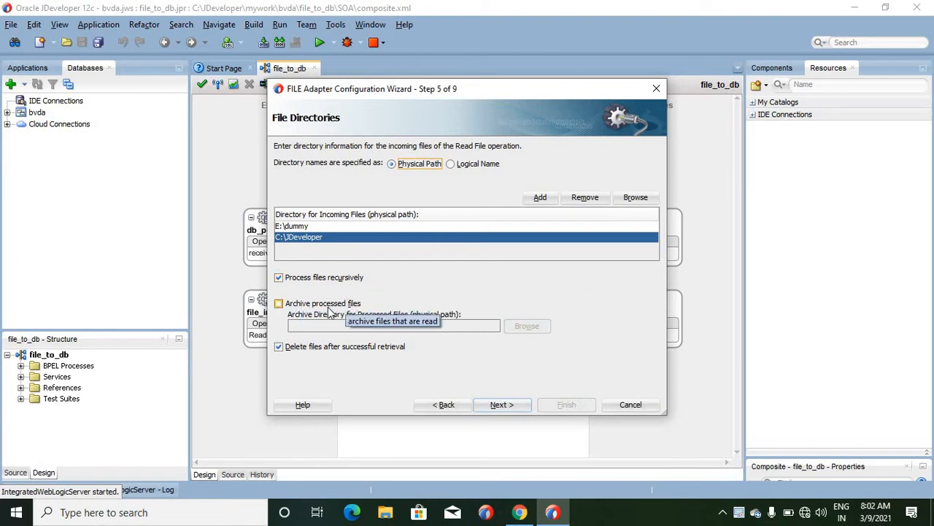
- Enable archiving of processed files to C:\Intel and proceed to the file filtering settings
left_click(279, 304)
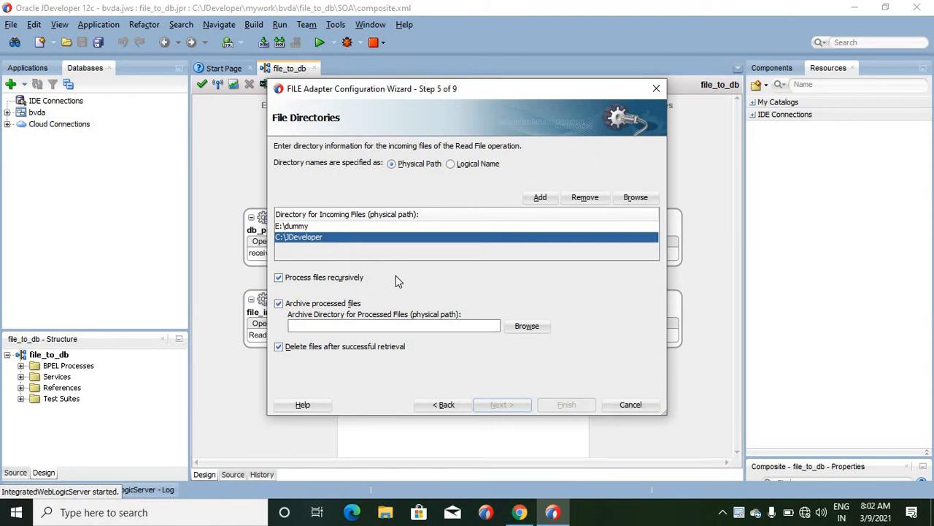
left_click(527, 327)
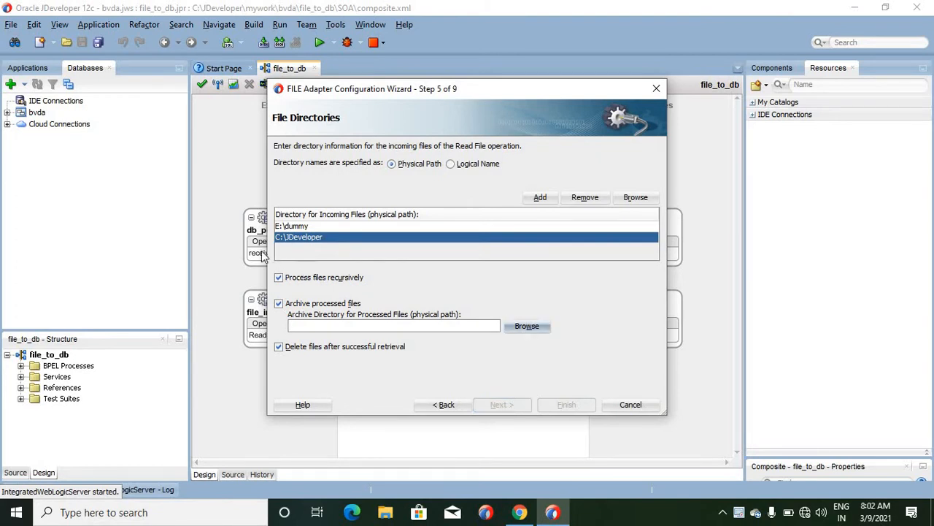
left_click(378, 201)
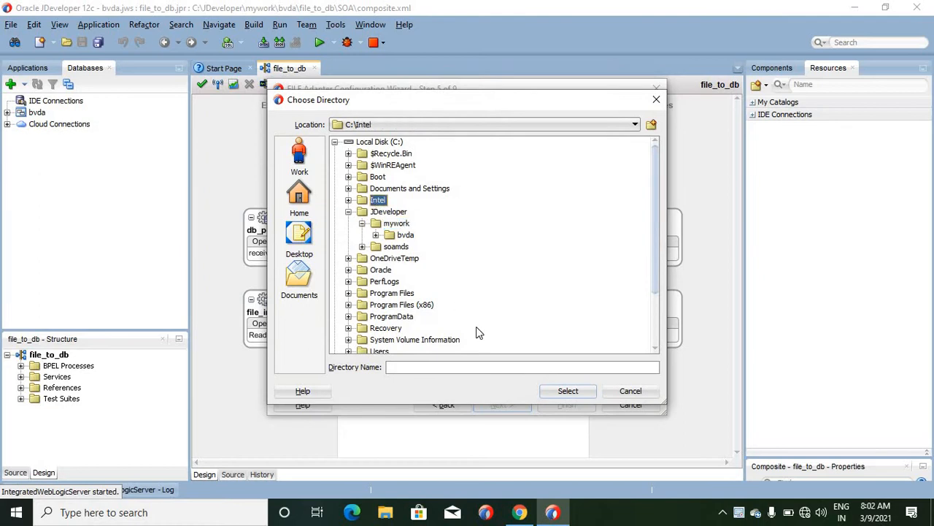
left_click(566, 392)
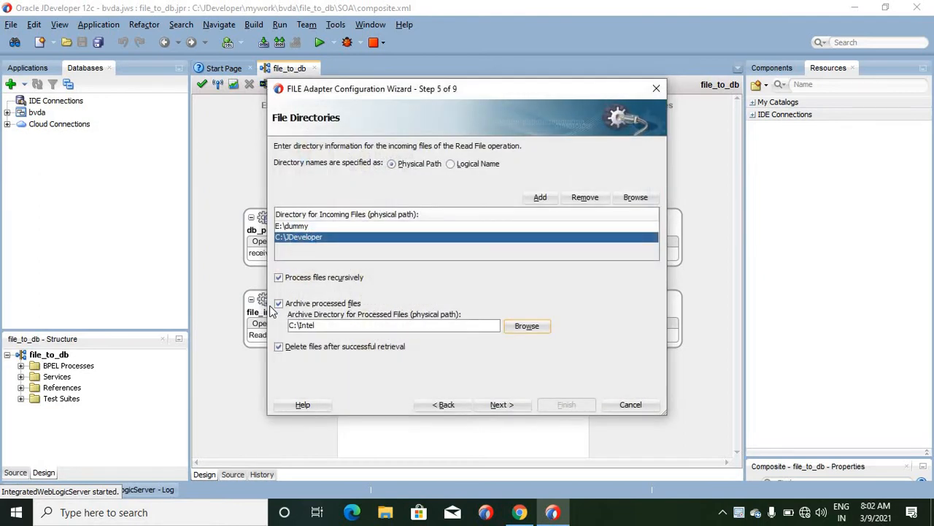
left_click(334, 325)
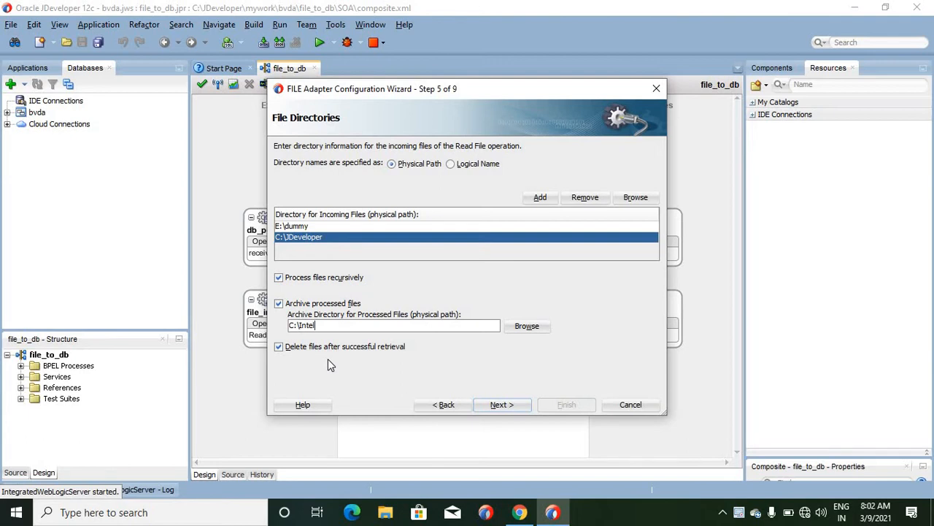
left_click(510, 407)
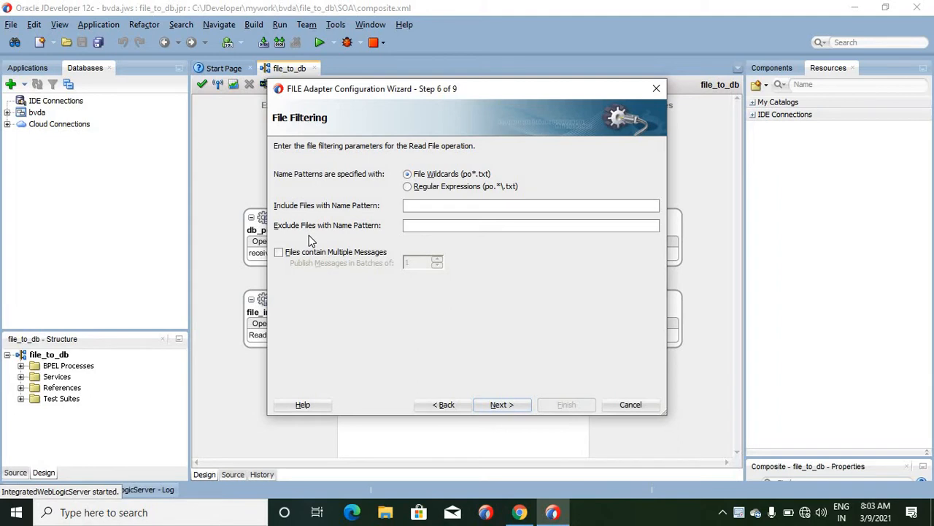
- Set the include name pattern to vdfgd.txt and proceed to the file polling settings
type("vdfgd.ts")
key("BackSpace")
type("xt")
left_click(502, 404)
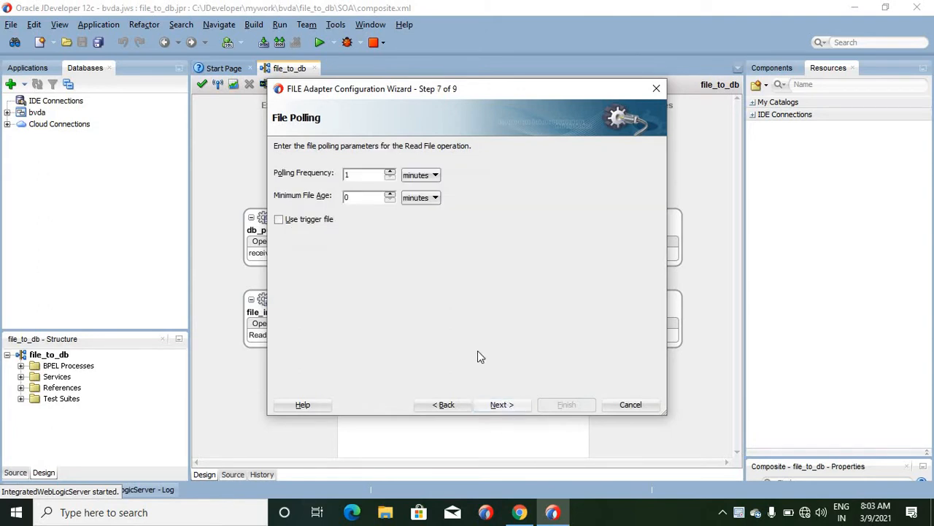
- Read the wizard's help on the File Polling page, especially the Minimum File Age section, and return to the wizard
left_click(359, 176)
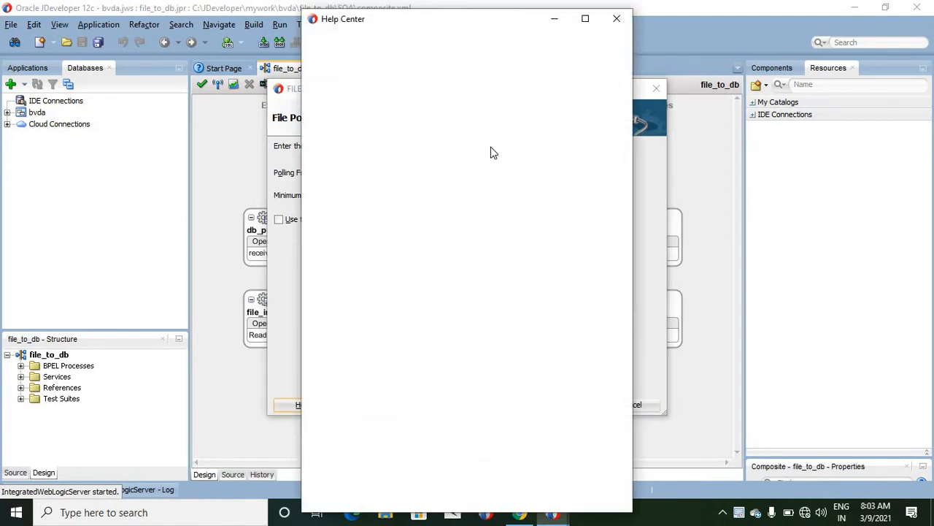
left_click_drag(449, 25, 727, 29)
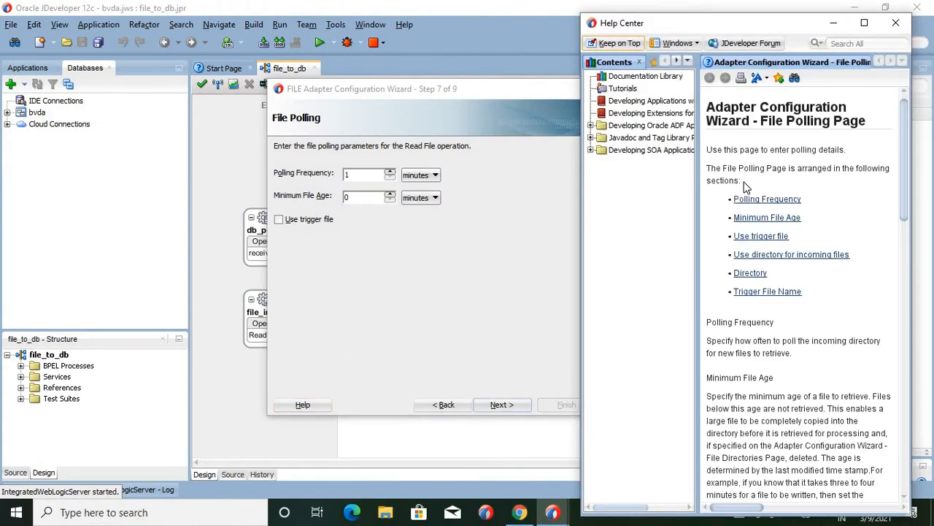
left_click(747, 221)
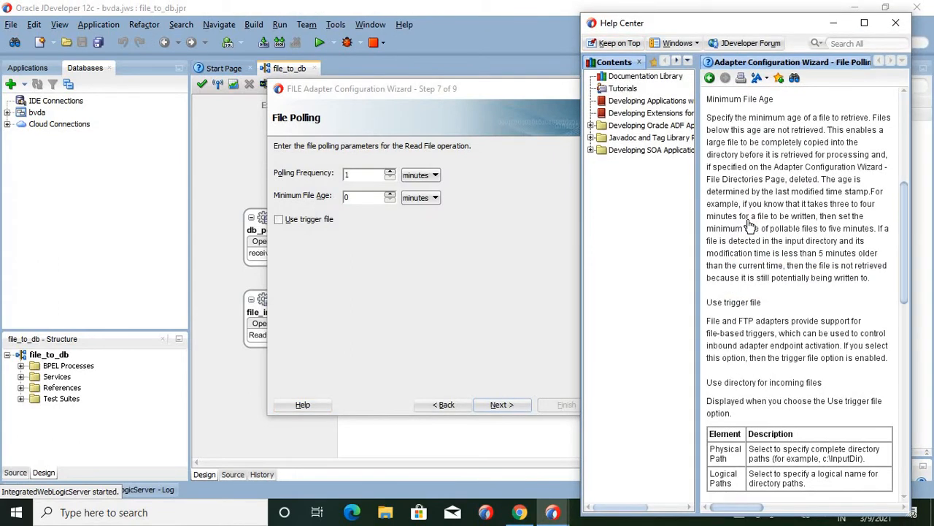
left_click_drag(706, 118, 856, 113)
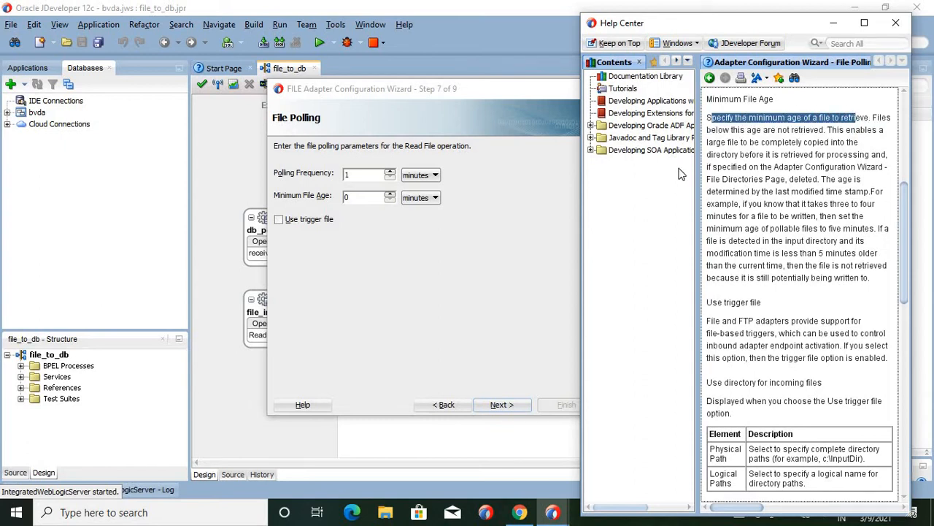
left_click(711, 131)
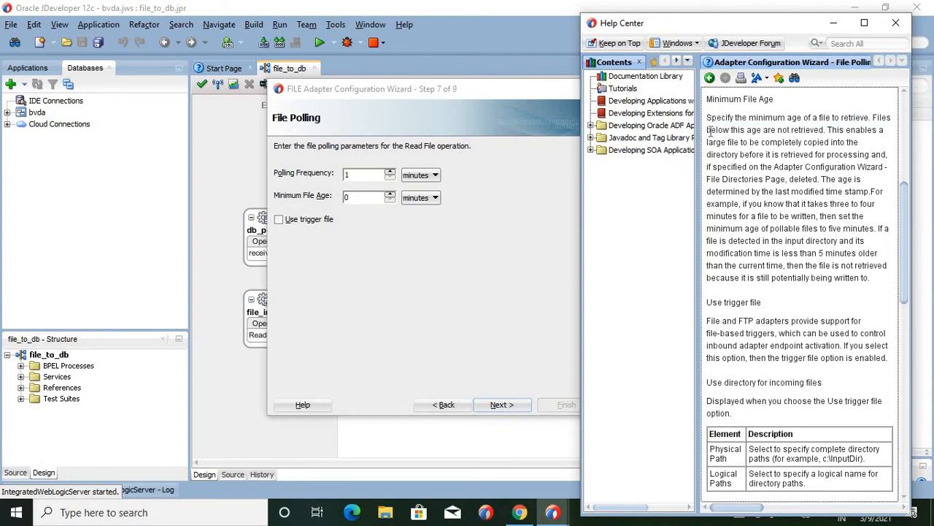
left_click_drag(712, 131, 821, 132)
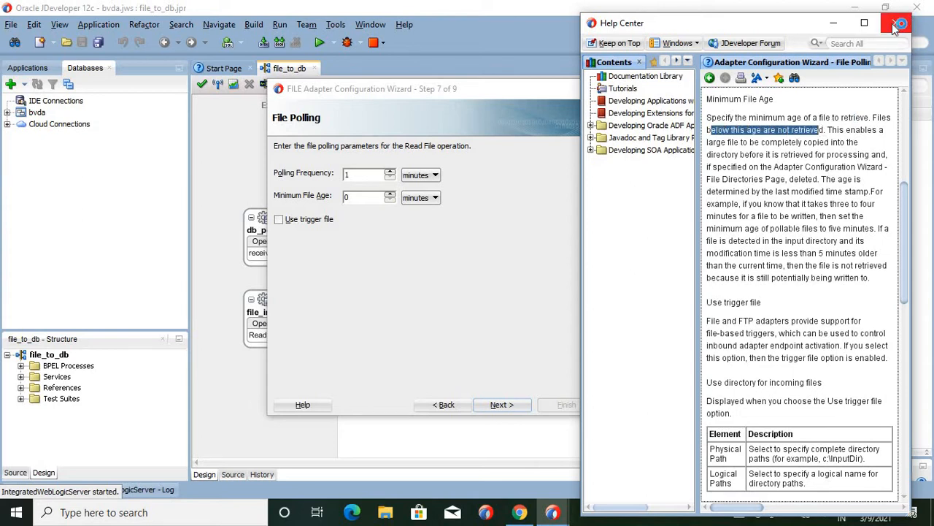
left_click(332, 289)
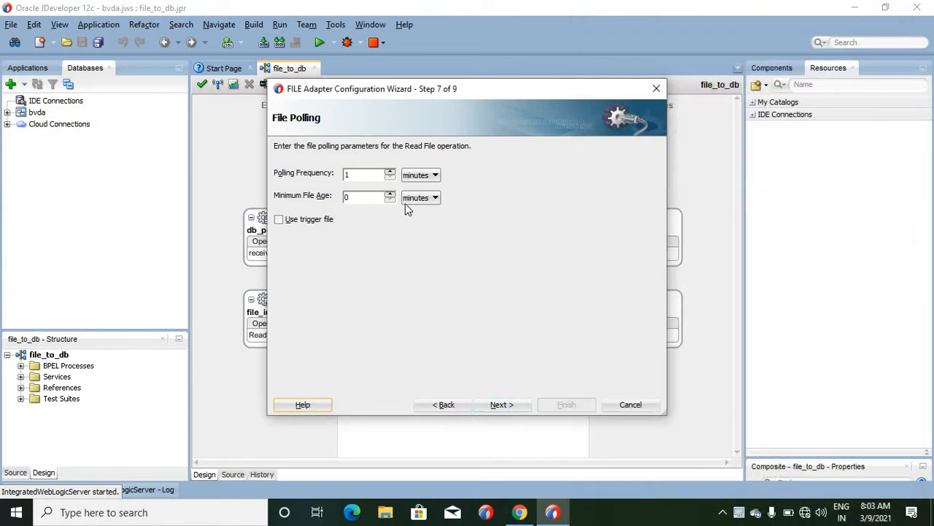
- Enable a trigger file with directory c:/bjasfd and file name nis.txt, and proceed to the message schema settings
left_click(362, 198)
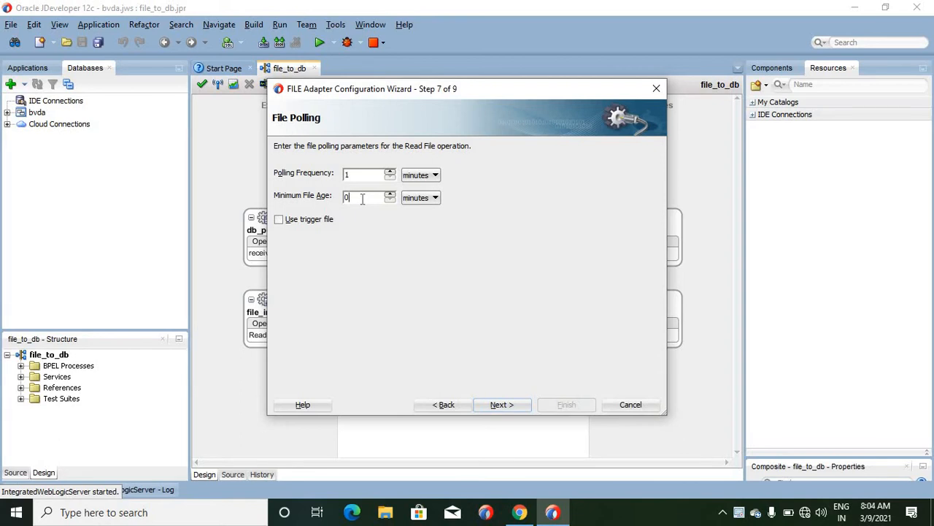
left_click(279, 220)
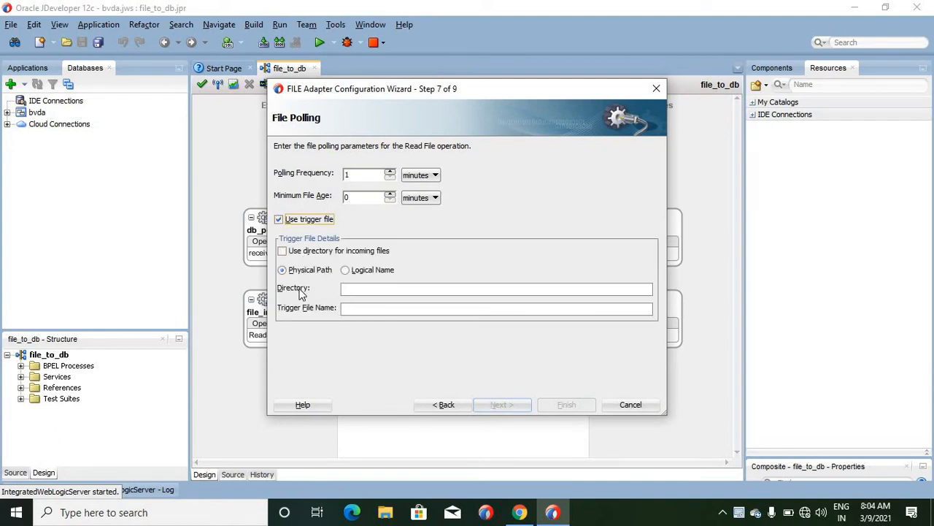
left_click(381, 288)
type("c:/bjasfd")
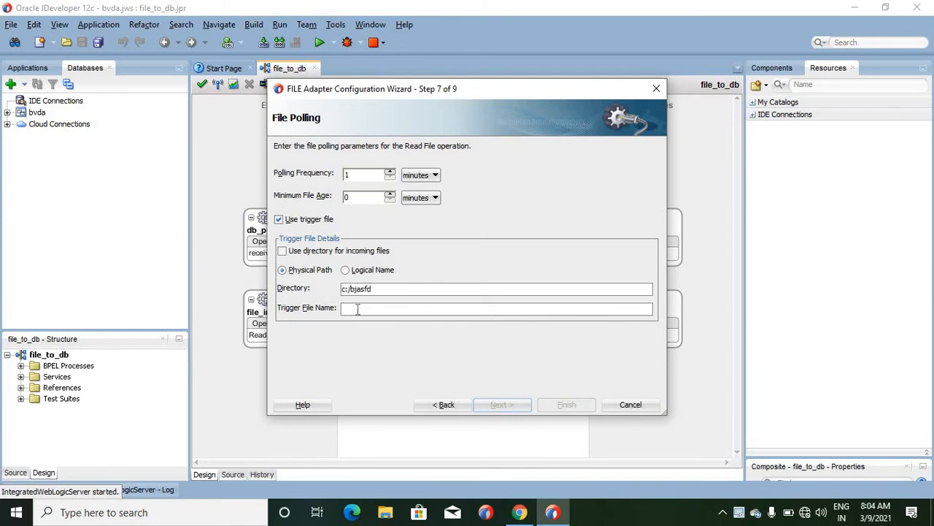
type("nis.txt")
left_click_drag(374, 290, 290, 307)
left_click(511, 402)
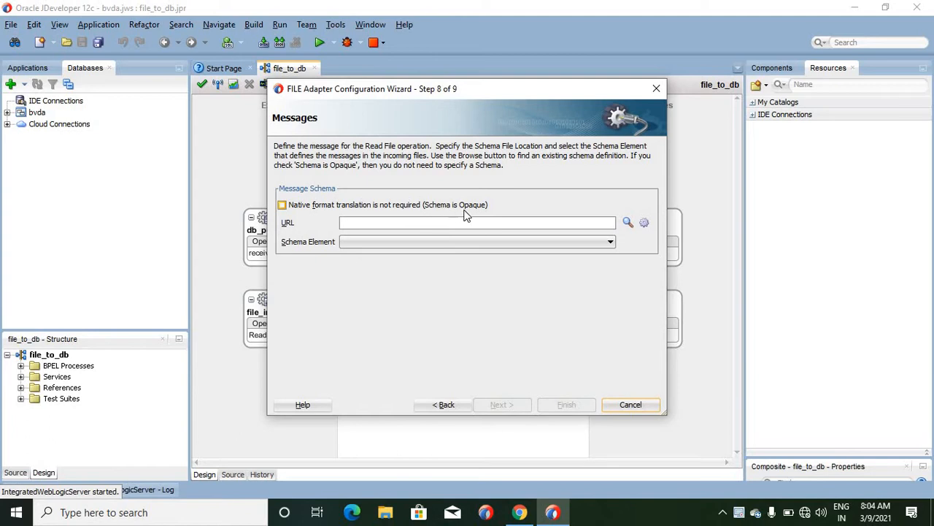
- Try the opaque schema option on the message schema page, turn it off again, and cancel the File adapter wizard
left_click(376, 210)
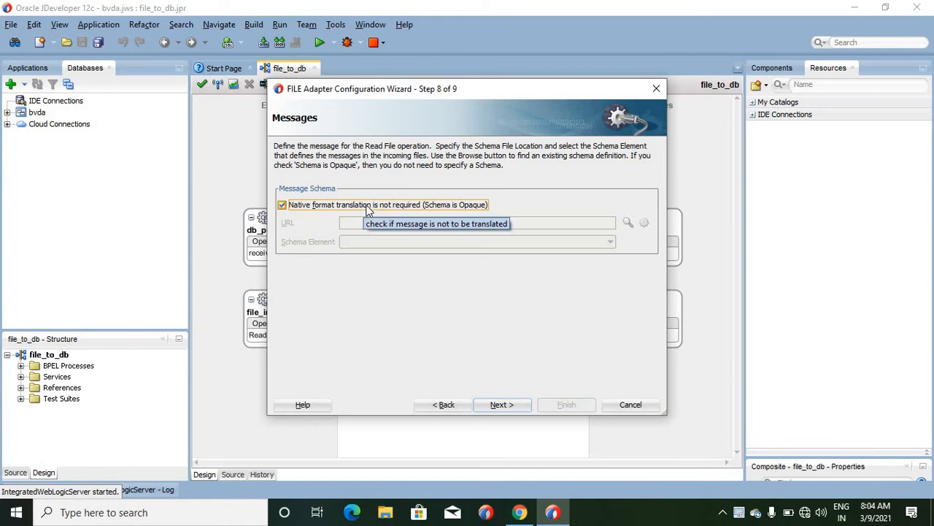
left_click(367, 207)
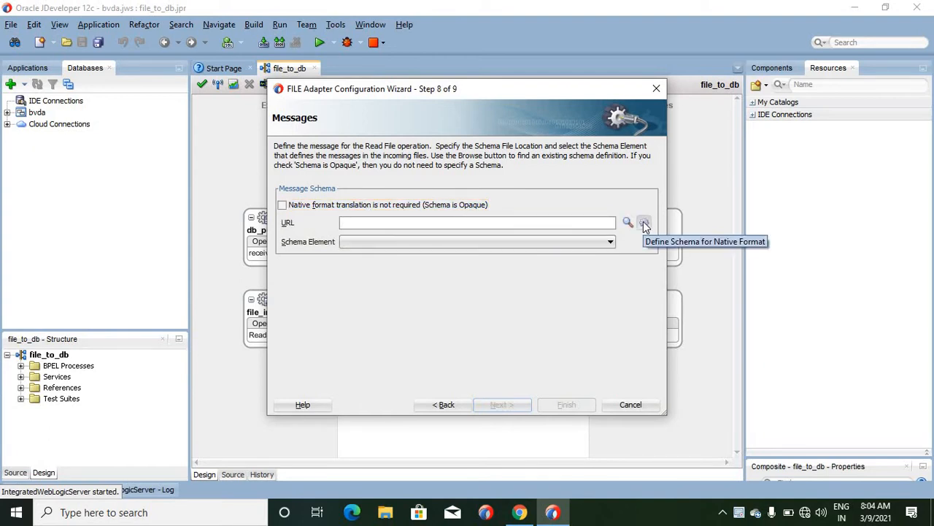
left_click(629, 404)
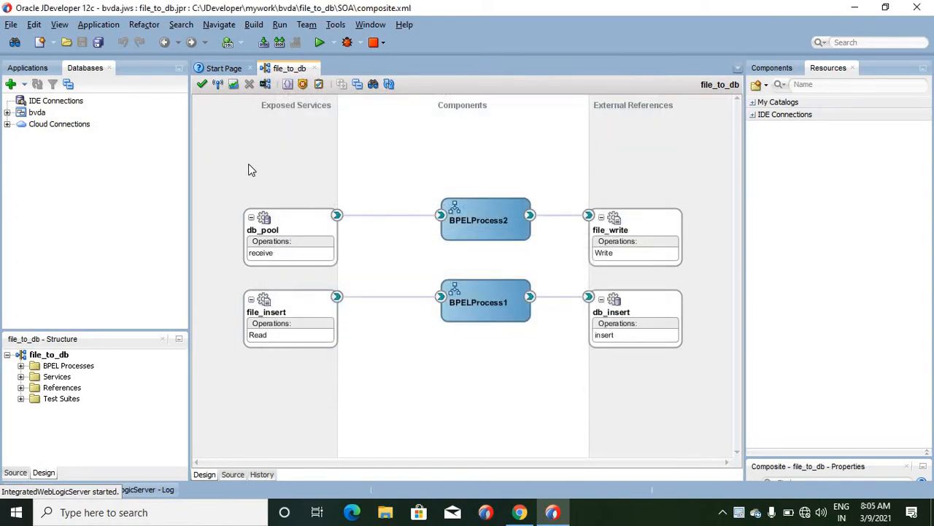
- Insert an FTP adapter among the exposed services, keeping the name ftpService and JNDI name eis/Ftp/FtpAdapter, and proceed to its operation settings
right_click(248, 169)
mouse_move(336, 173)
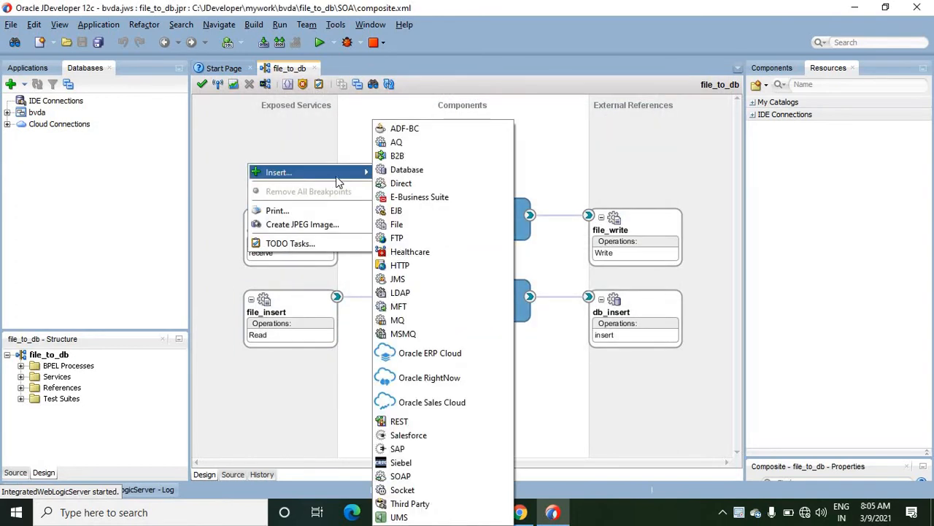
left_click(407, 239)
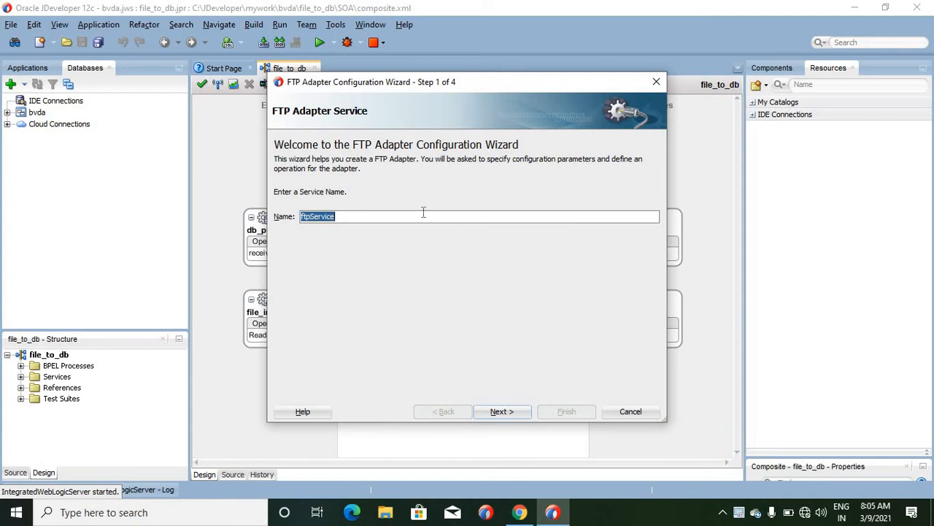
left_click(502, 412)
left_click(503, 412)
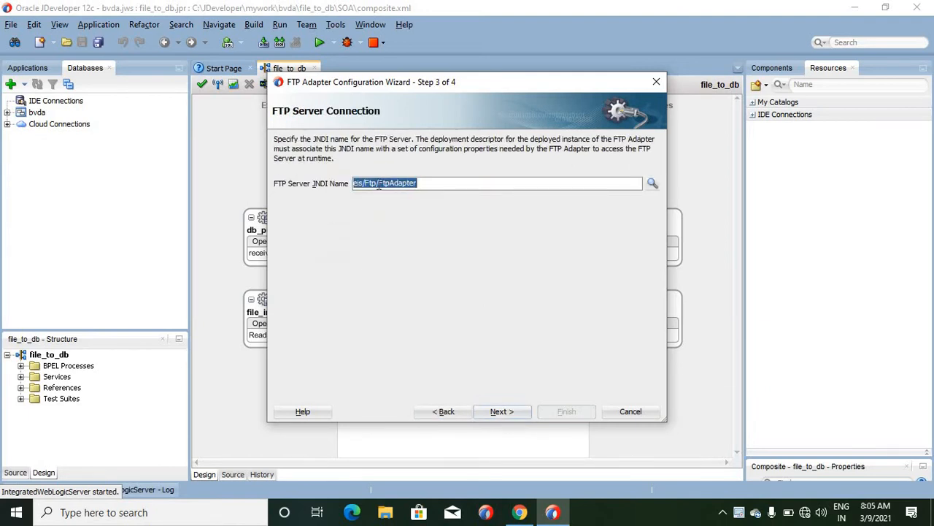
left_click(379, 184)
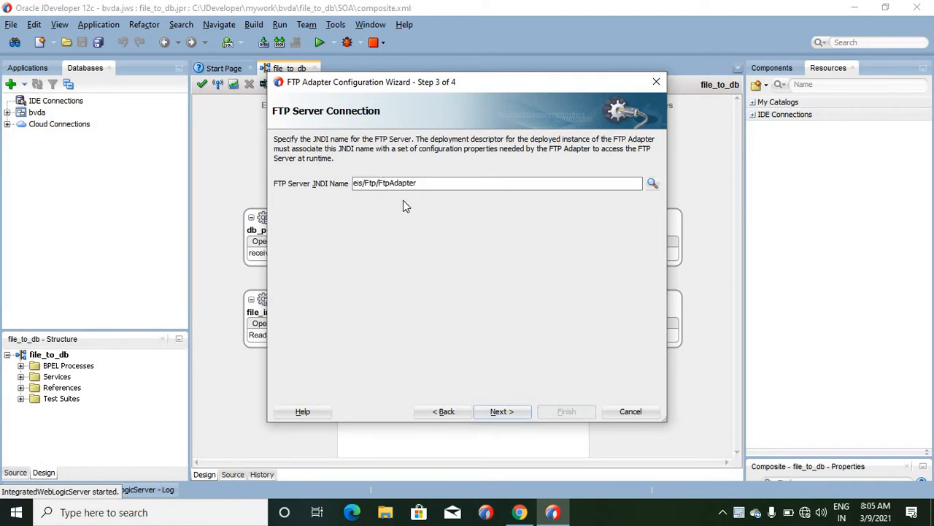
left_click(495, 411)
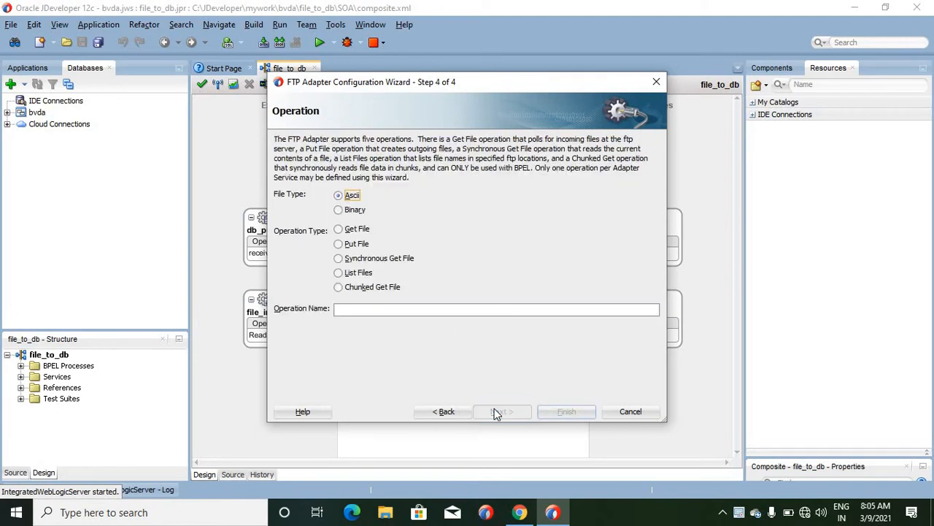
- Choose the Get File operation for Ascii files, set the incoming files directory to dgd, and proceed to the following wizard page
left_click(339, 230)
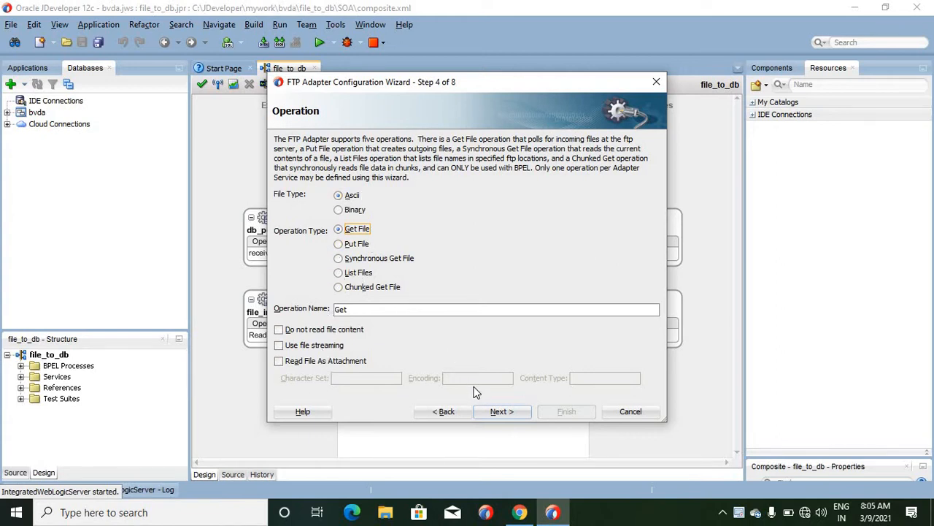
left_click(502, 412)
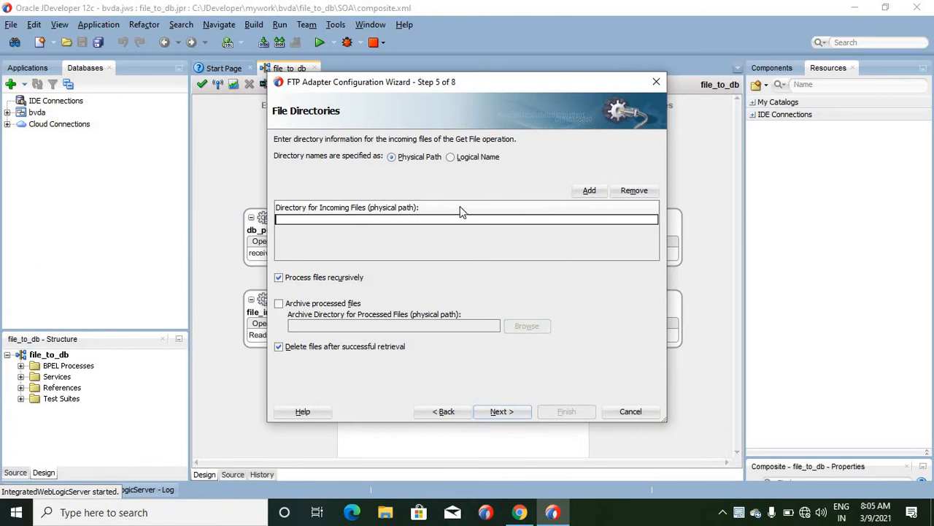
type("dgd")
left_click(511, 414)
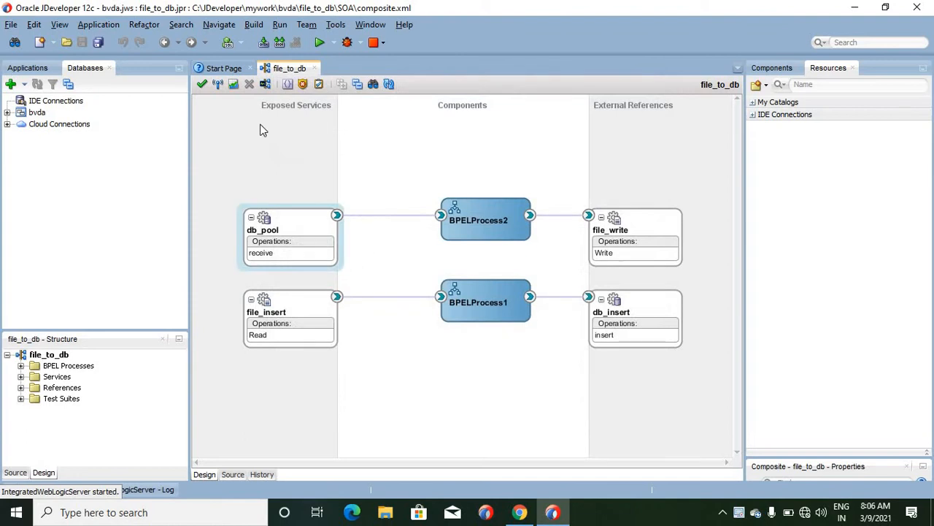
- Insert a File adapter among the external references as fileReference with the Write File operation, and proceed to its file configuration
right_click(596, 159)
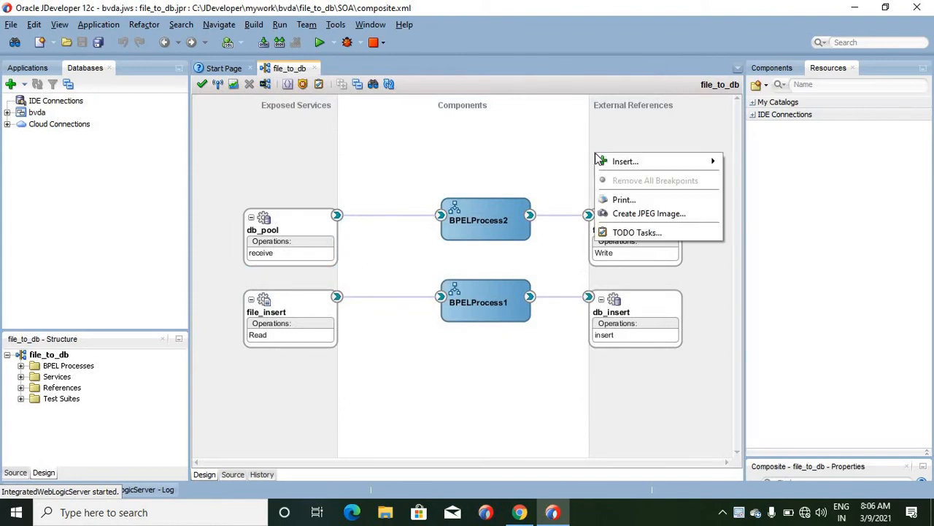
mouse_move(703, 165)
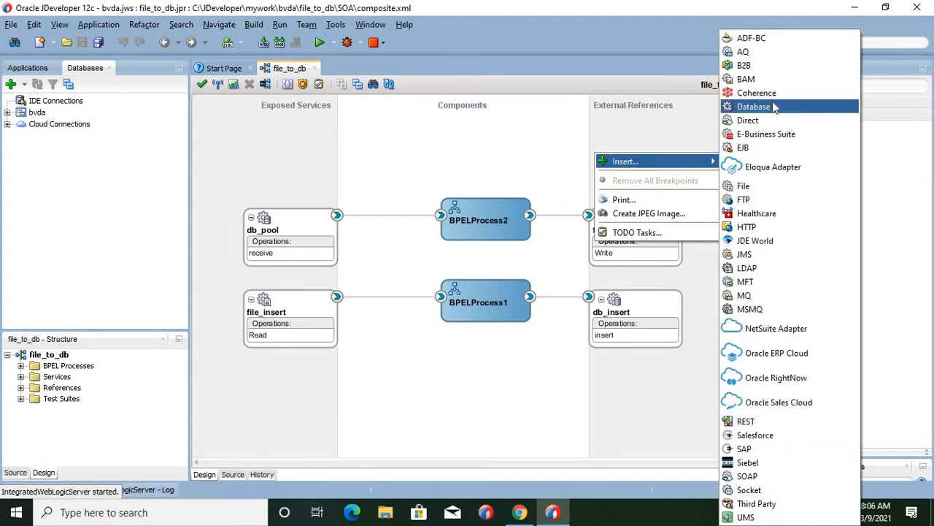
left_click(744, 187)
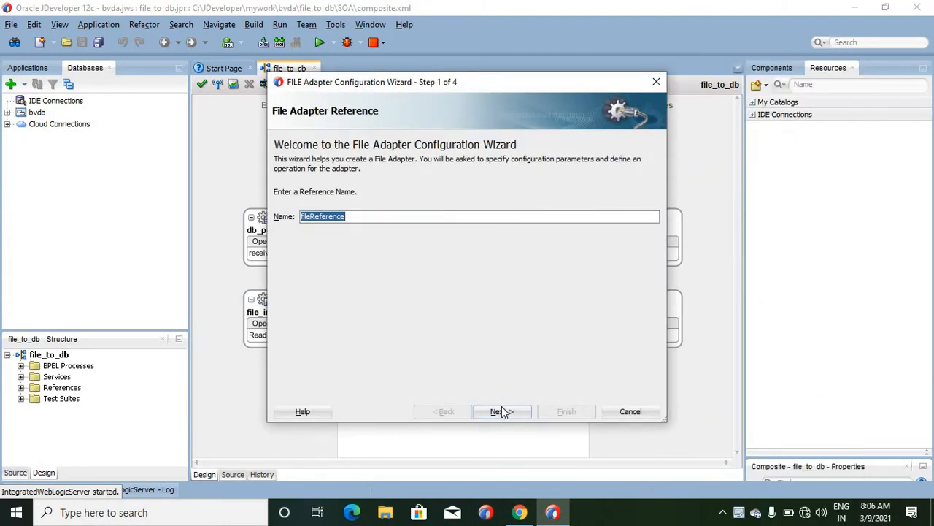
left_click(502, 411)
left_click(503, 411)
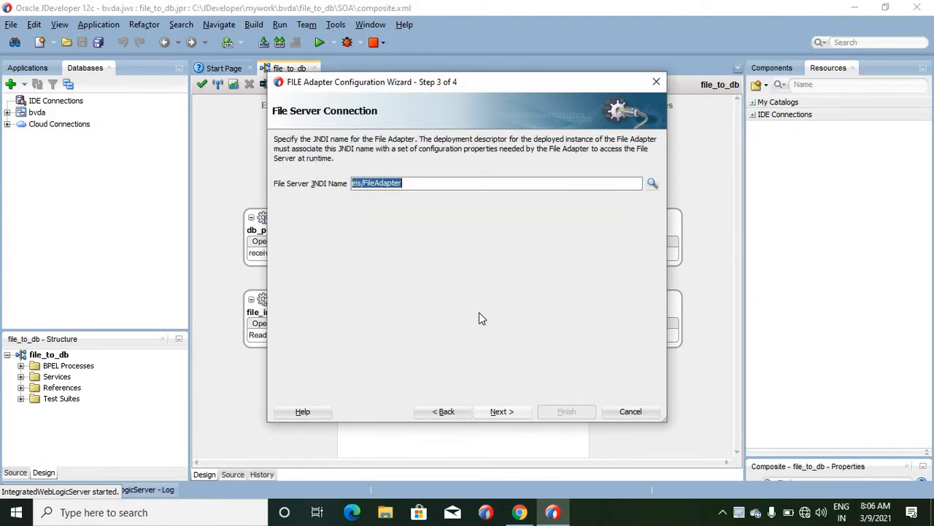
left_click(498, 411)
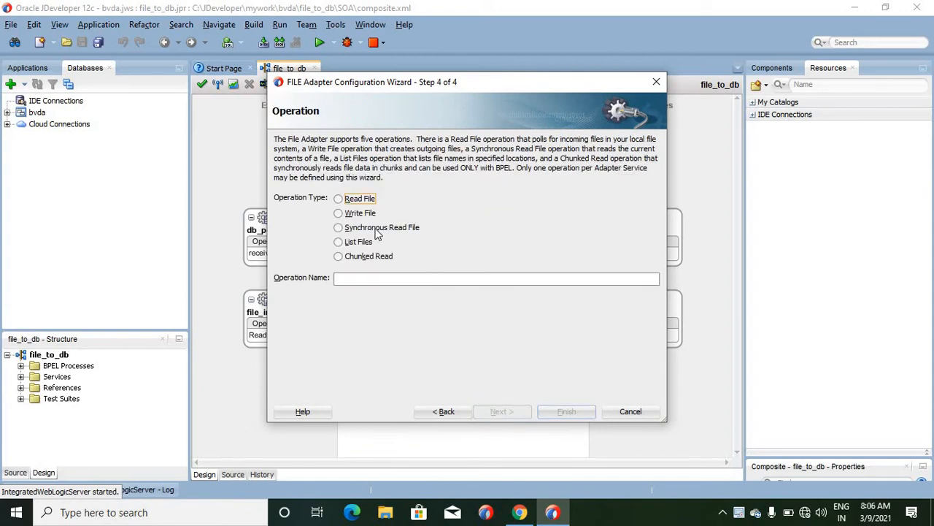
left_click(340, 213)
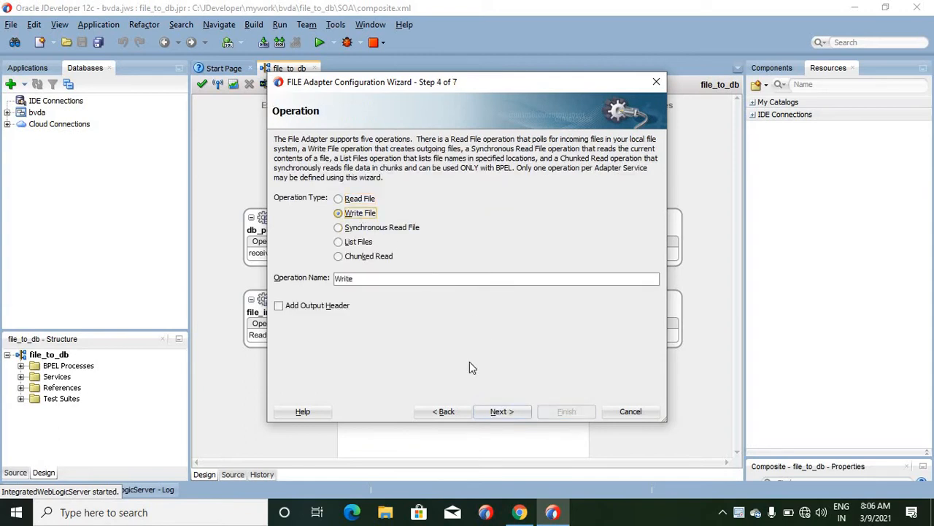
left_click(500, 411)
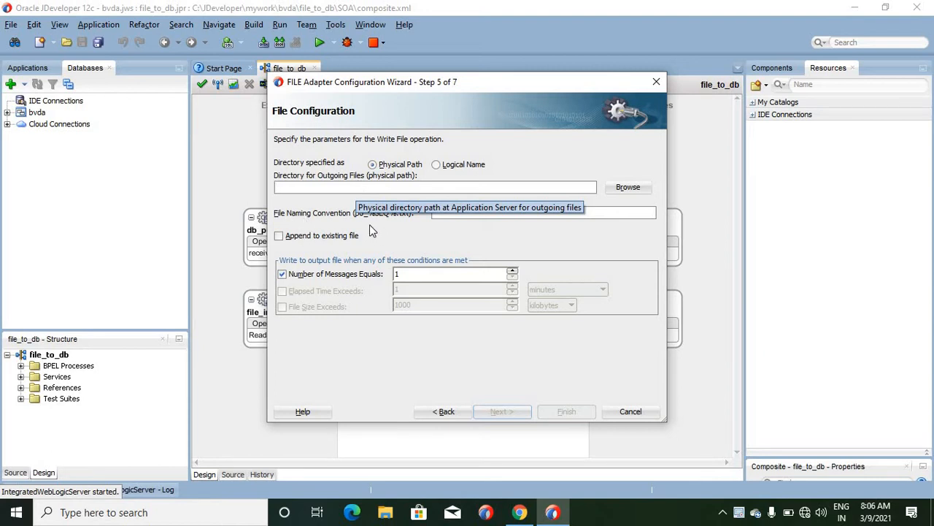
- Begin the outgoing file naming convention with po_%, view the suggested patterns, and enable appending to the existing file
left_click(440, 214)
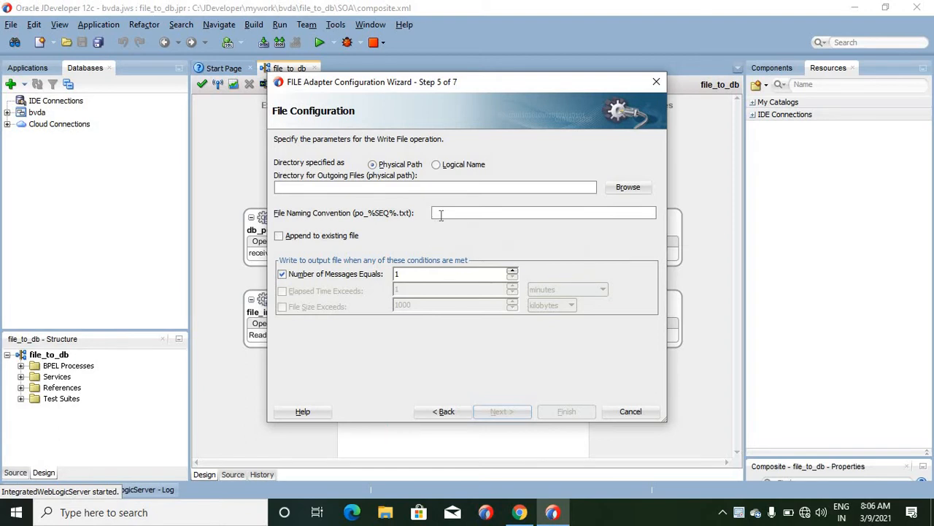
type("po_%")
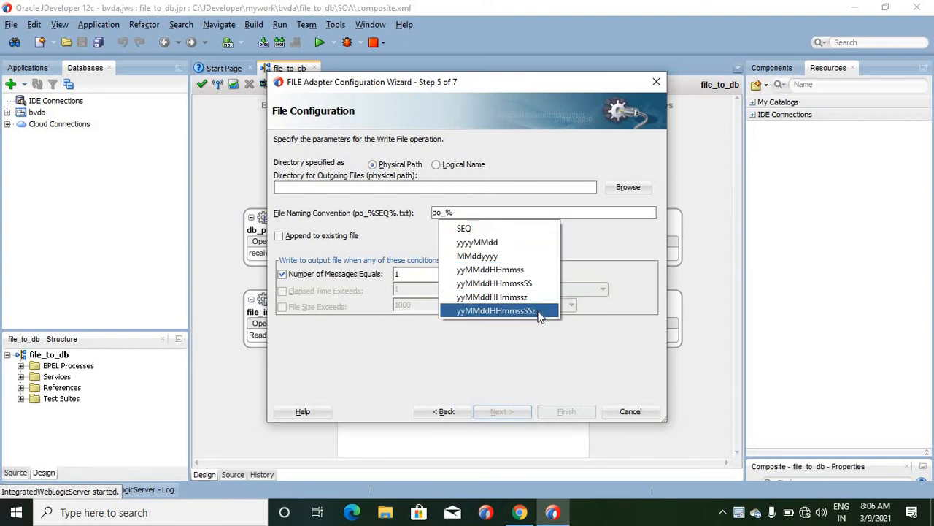
left_click(400, 356)
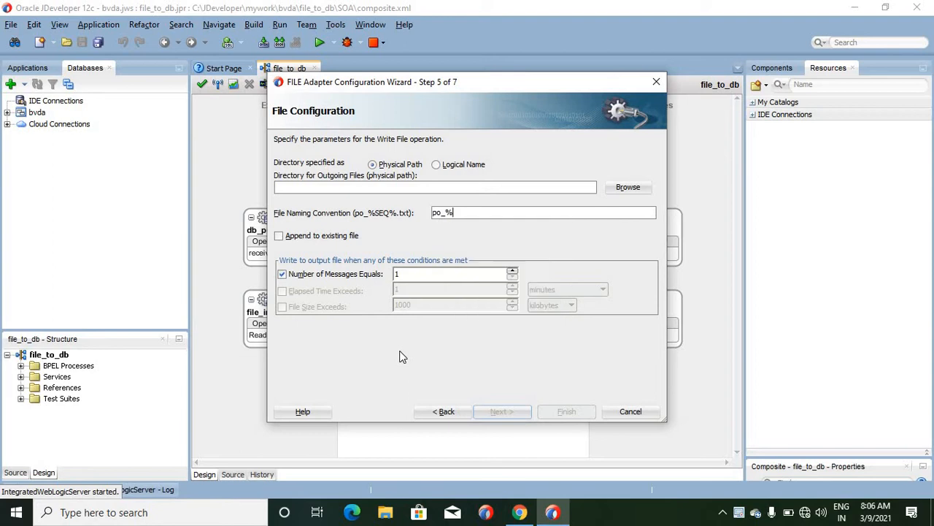
left_click(277, 238)
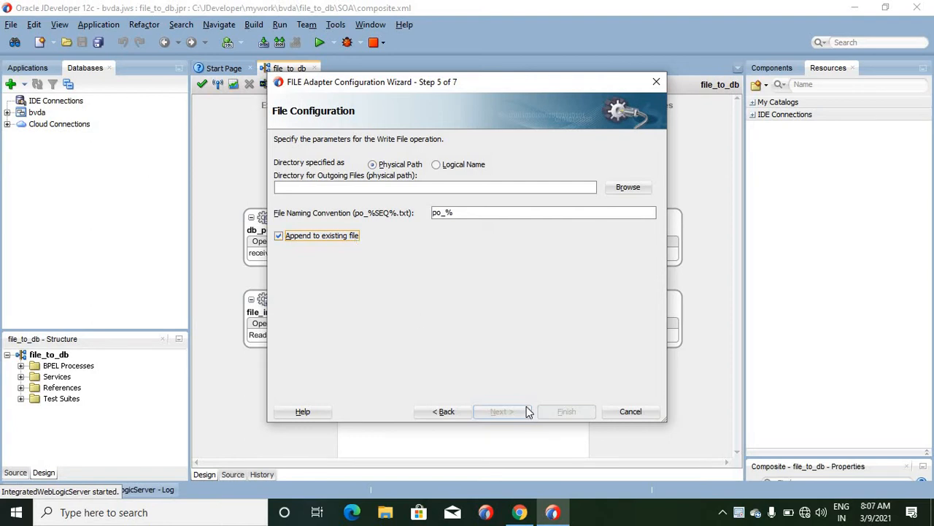
- Complete the naming convention as po_%.txt, set the outgoing files directory to ksgdhsg, and try to proceed to the message settings
left_click(469, 213)
type(".txt")
left_click(459, 188)
type("ksgdhsg")
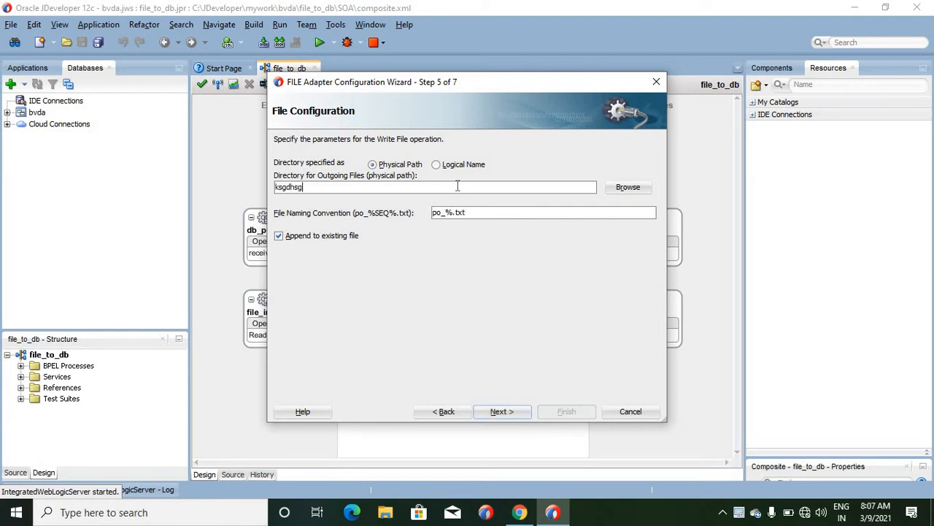
left_click(506, 412)
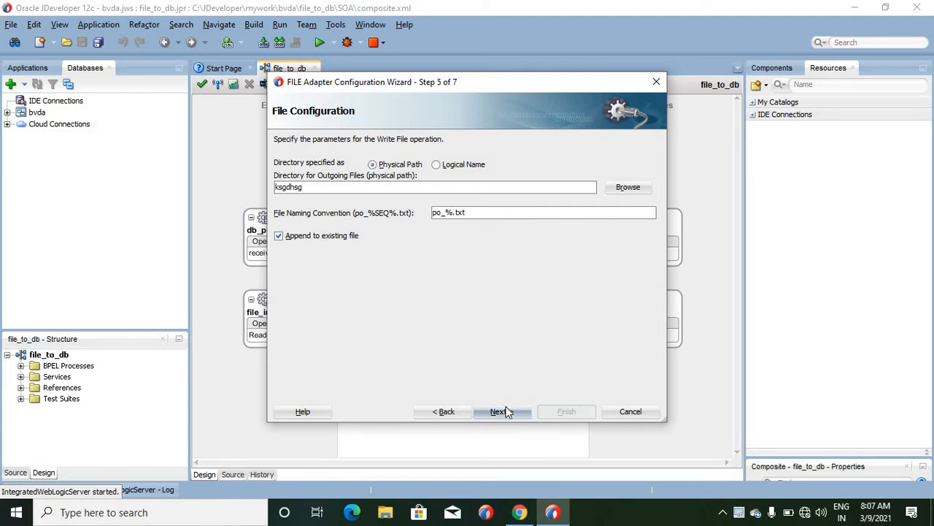
left_click(521, 286)
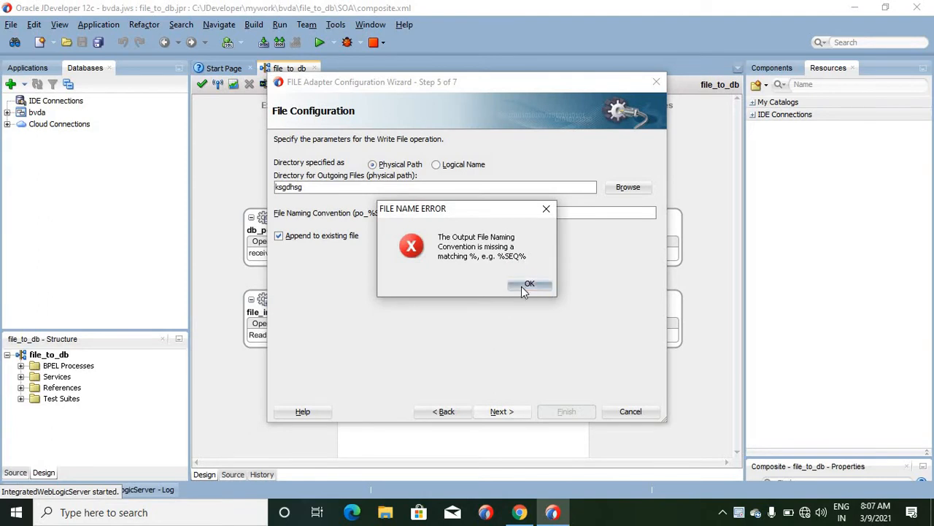
- Remove the unmatched % from the file naming convention, proceed to the message schema page, and cancel the File adapter wizard
left_click(451, 212)
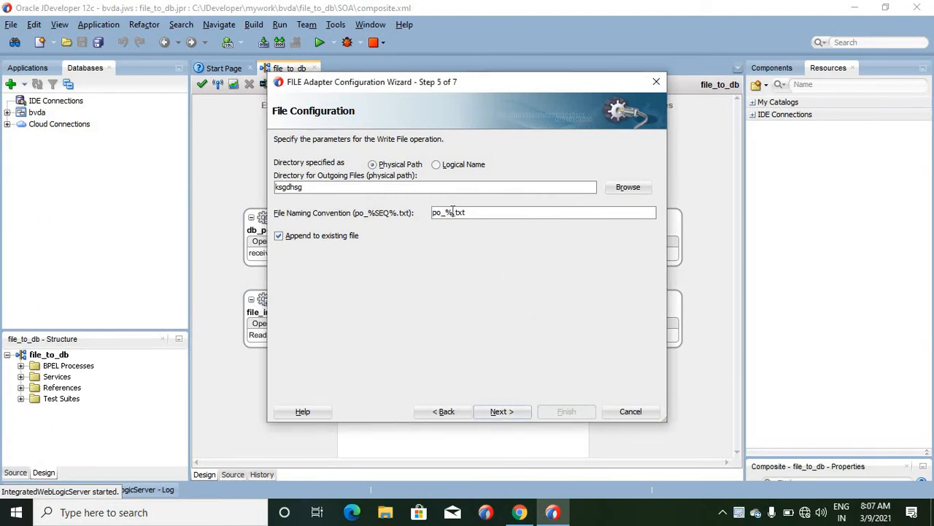
key("BackSpace")
key("BackSpace")
left_click(513, 412)
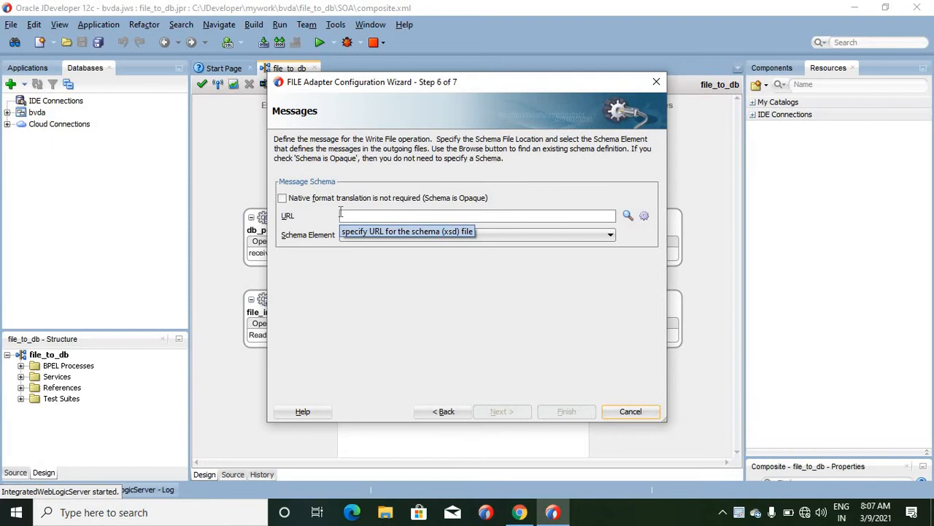
left_click(630, 413)
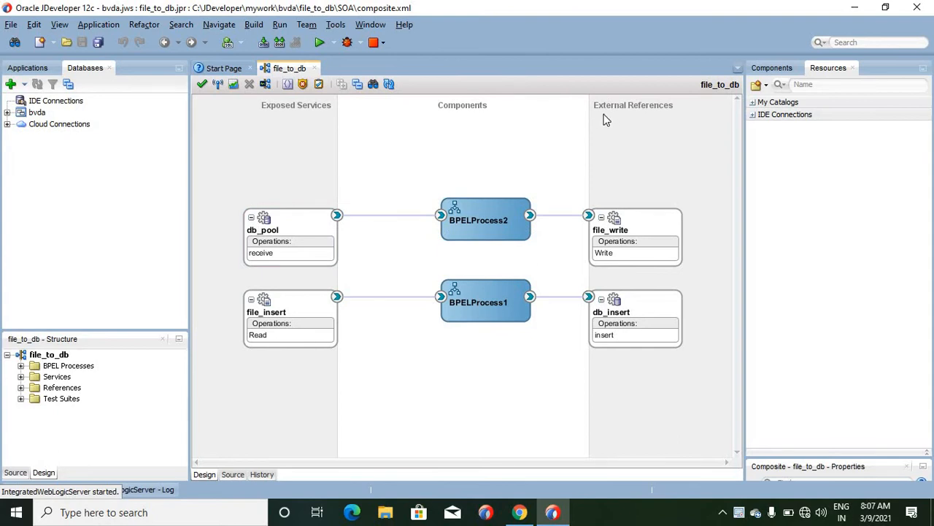
- Check the computer's available Wi-Fi networks and connection status, and return to the composite
left_click(295, 224)
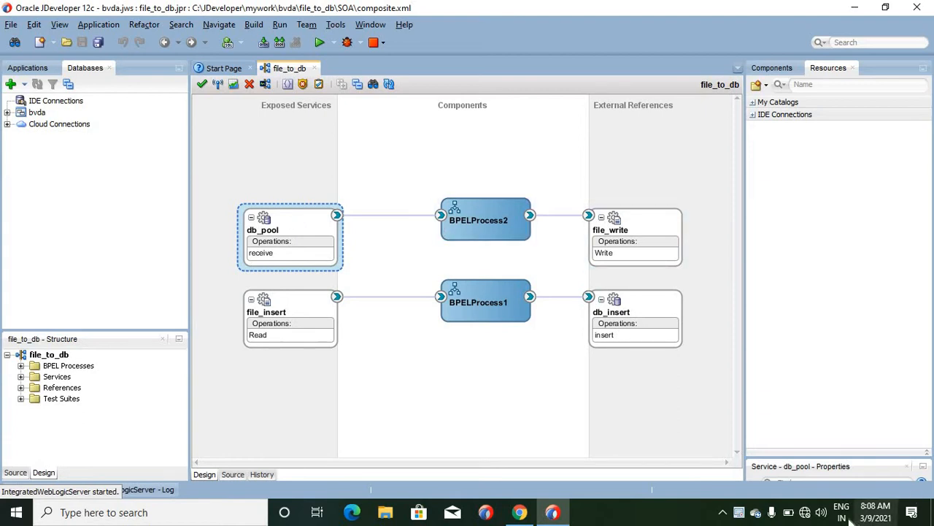
left_click(806, 519)
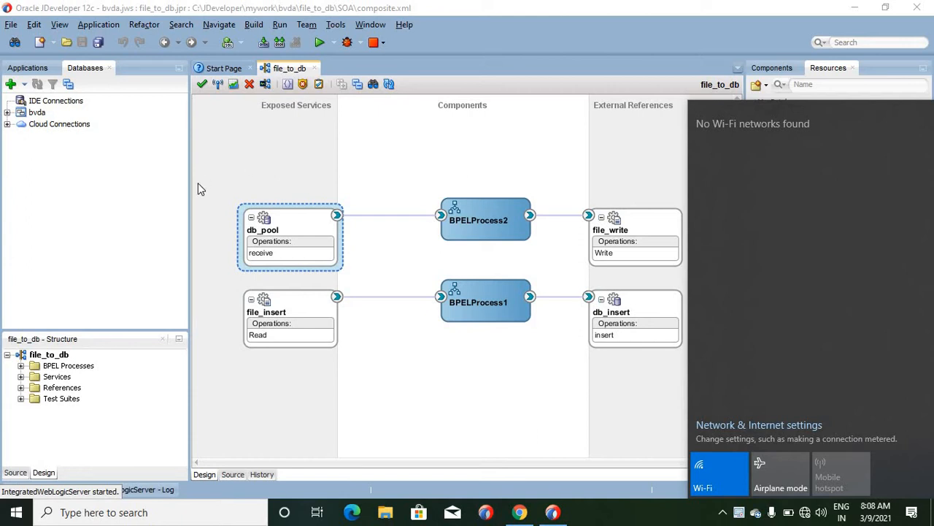
left_click(598, 384)
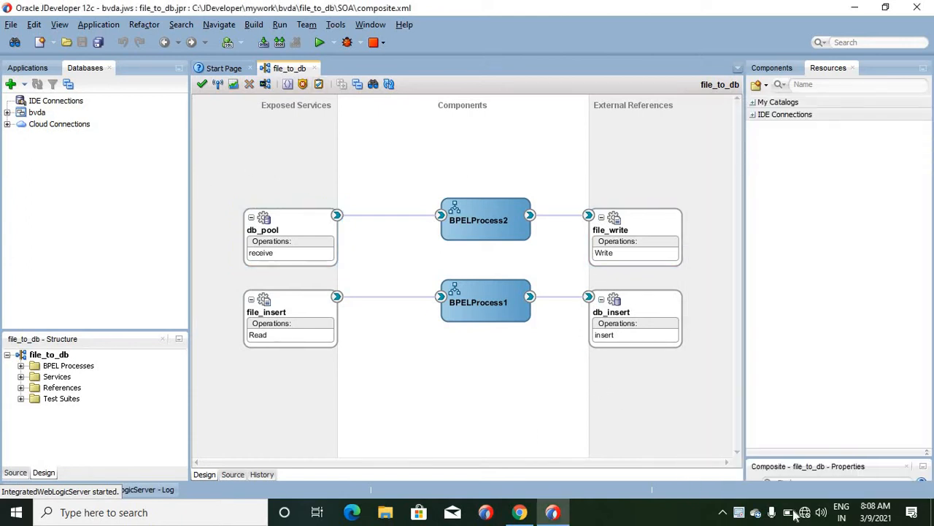
left_click(805, 513)
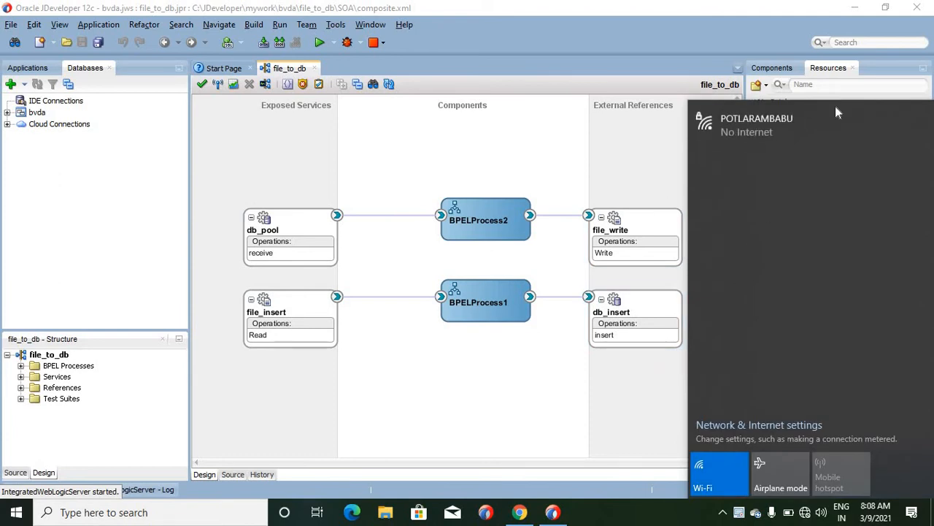
left_click(646, 169)
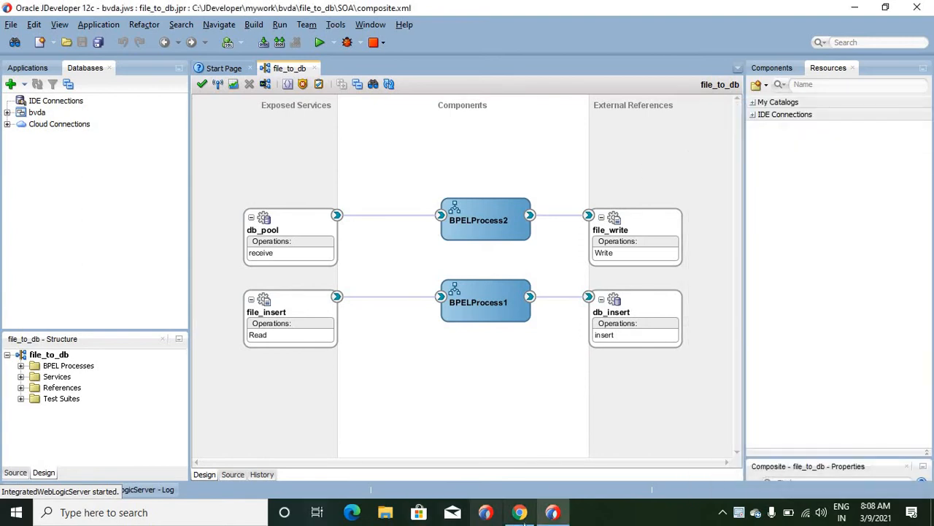
- Switch to Chrome and search Google in a new tab for "singleton proprty in soa 12c"
left_click(519, 512)
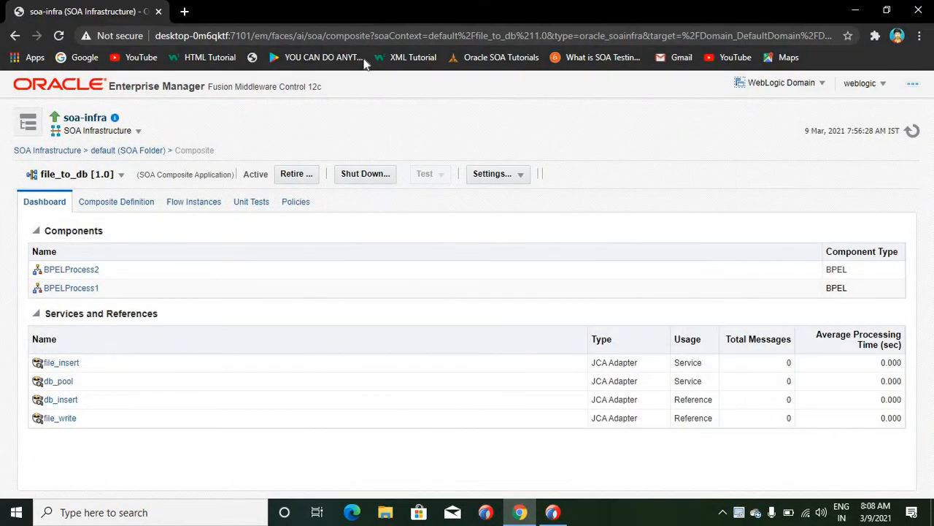
left_click(184, 11)
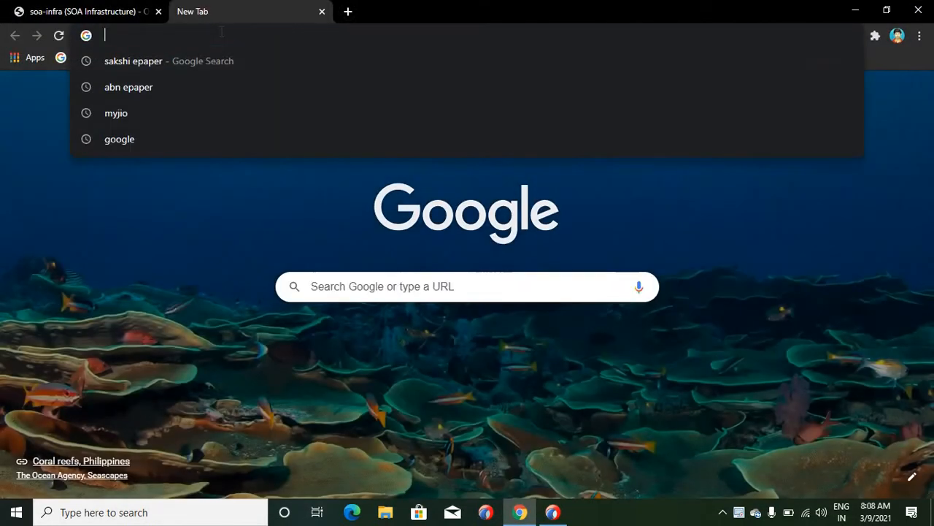
type("si")
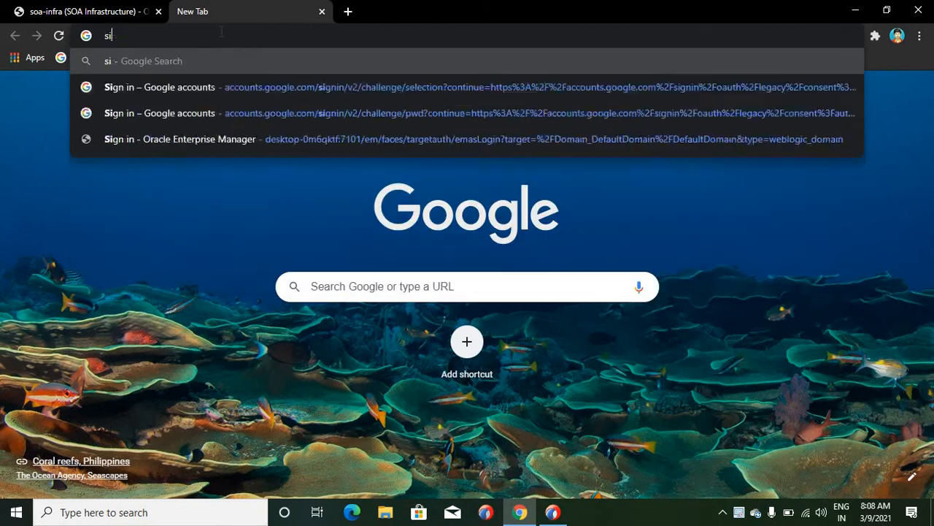
type("ngleton ")
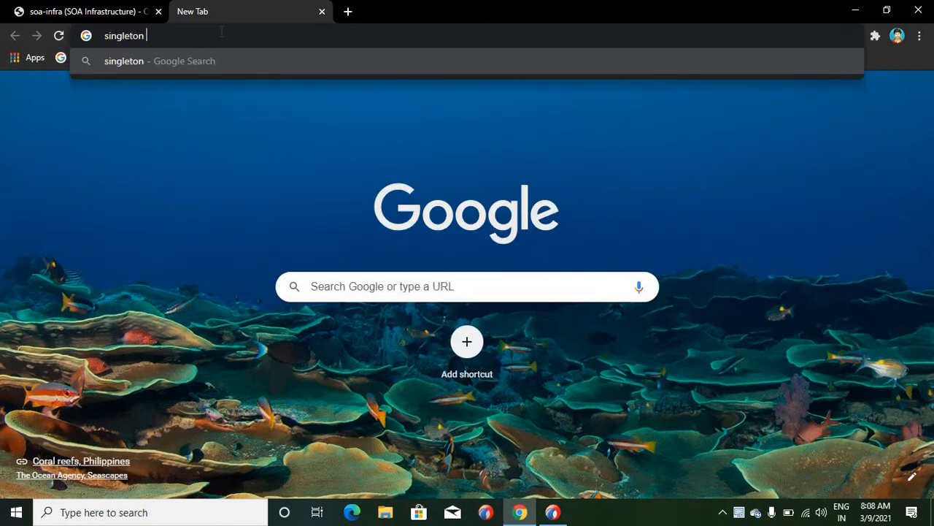
type("proprt")
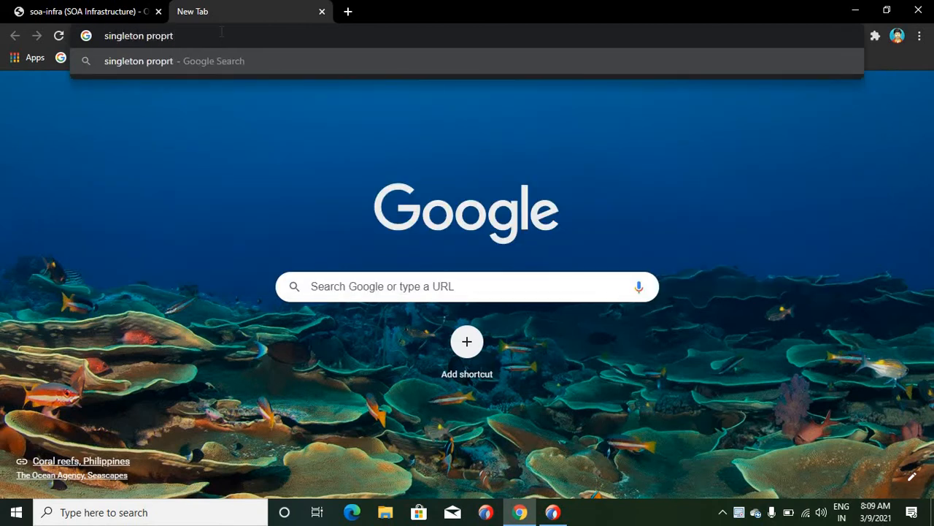
type("y in d")
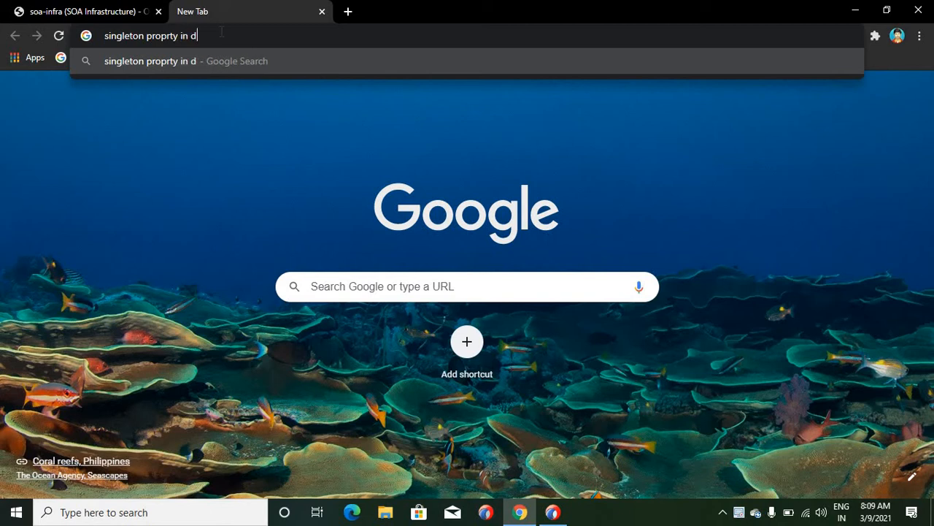
key("BackSpace")
type("f")
key("BackSpace")
type("soa 12c")
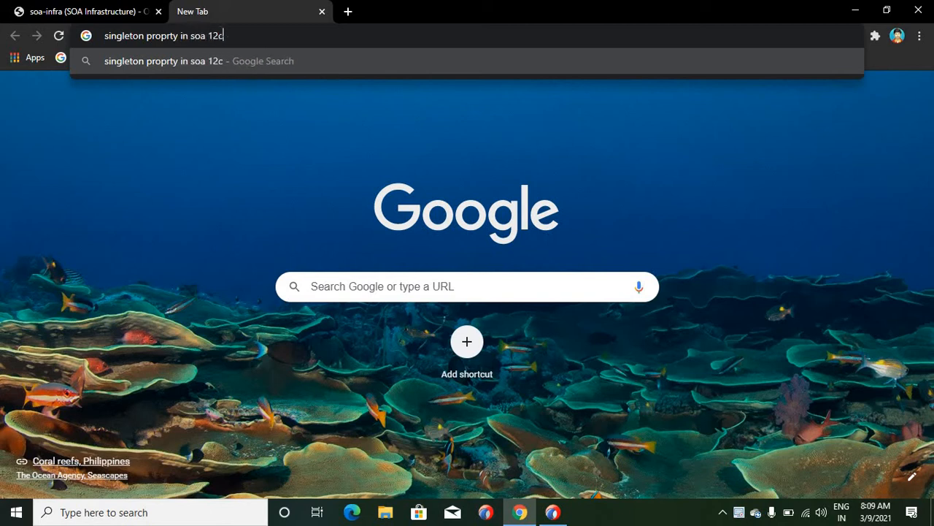
key("Return")
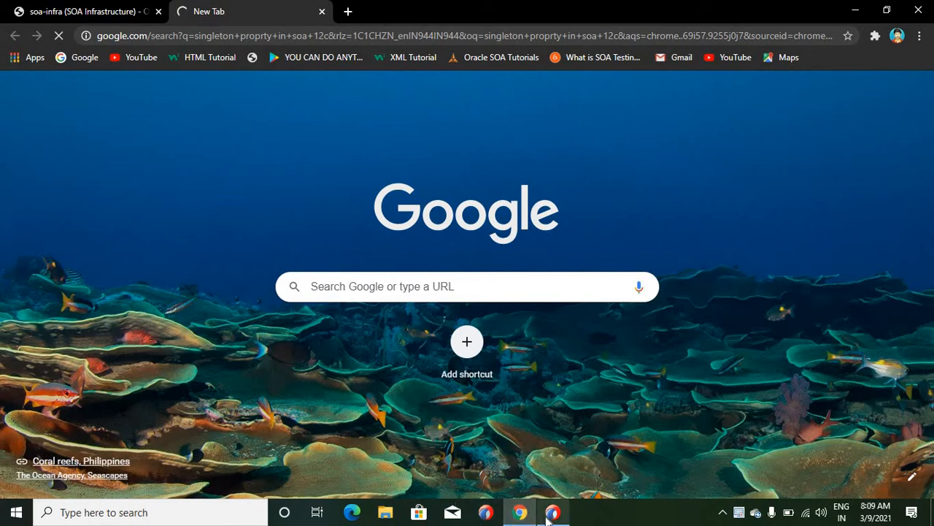
- Switch to JDeveloper, display the XML source of the file_to_db composite, and hide the code mini-map
left_click(552, 513)
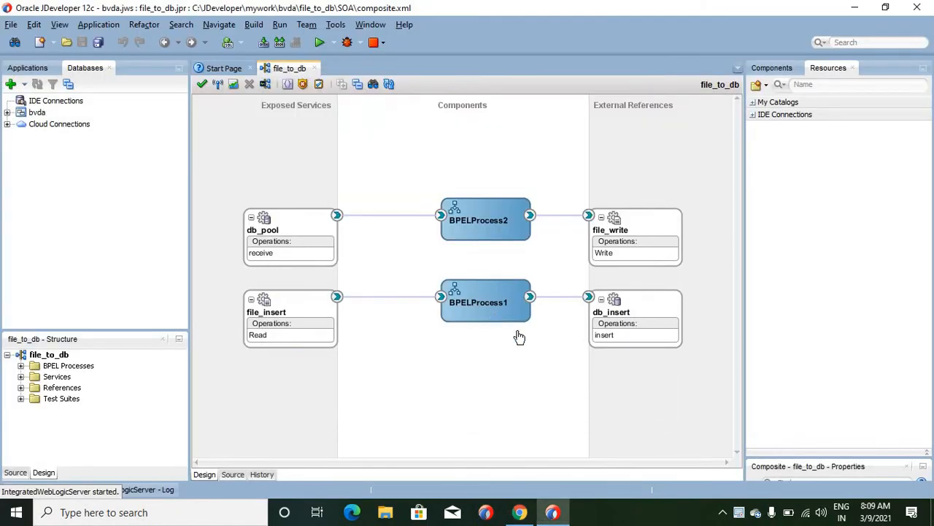
left_click(231, 476)
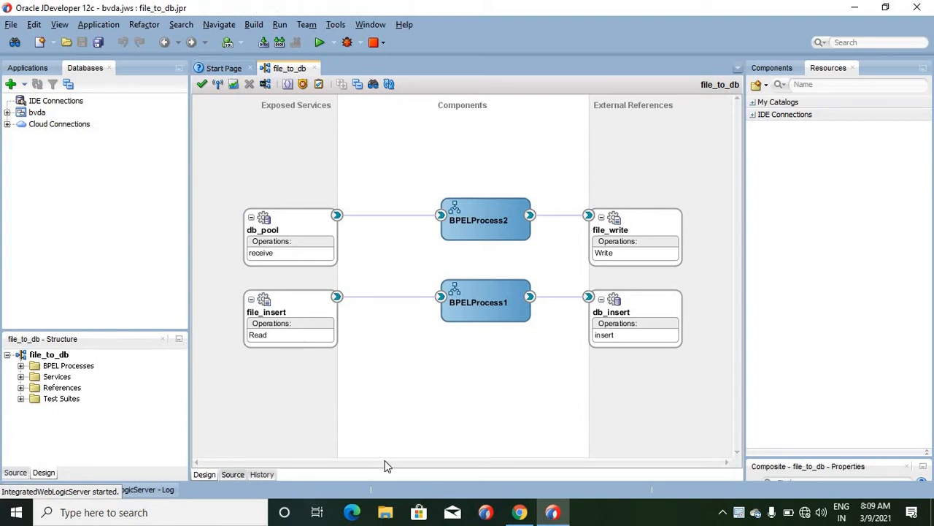
left_click(233, 474)
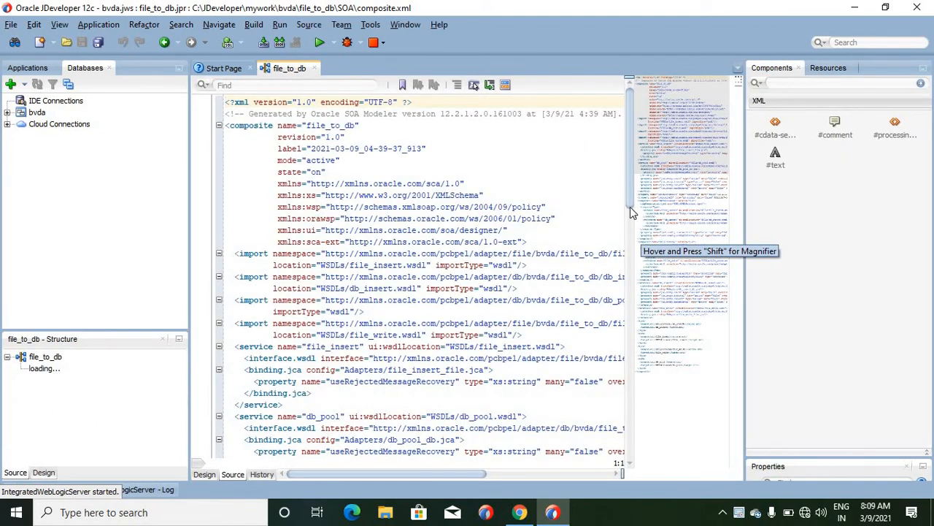
left_click_drag(629, 198, 636, 274)
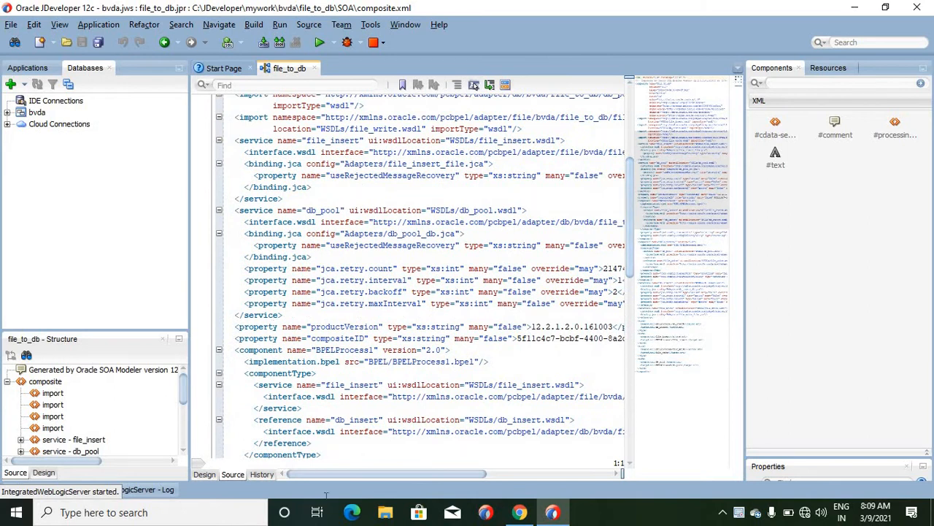
mouse_move(518, 514)
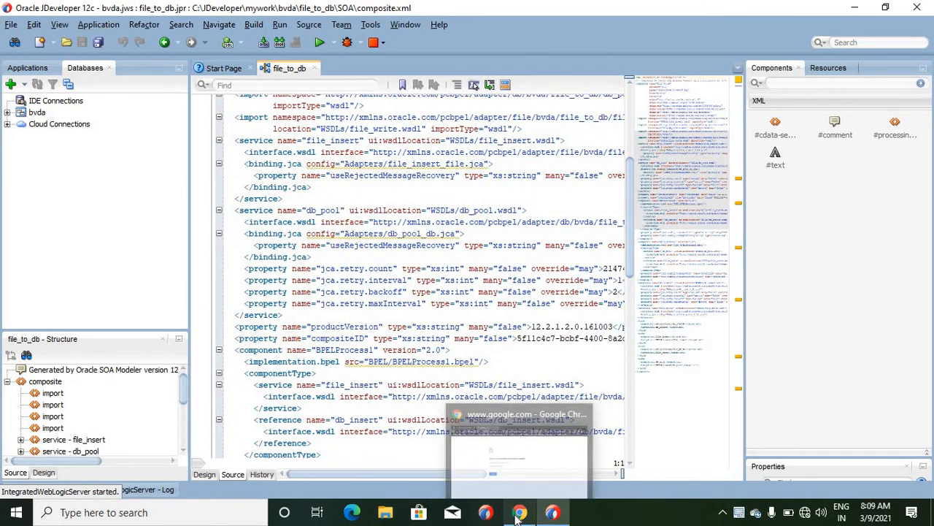
right_click(665, 347)
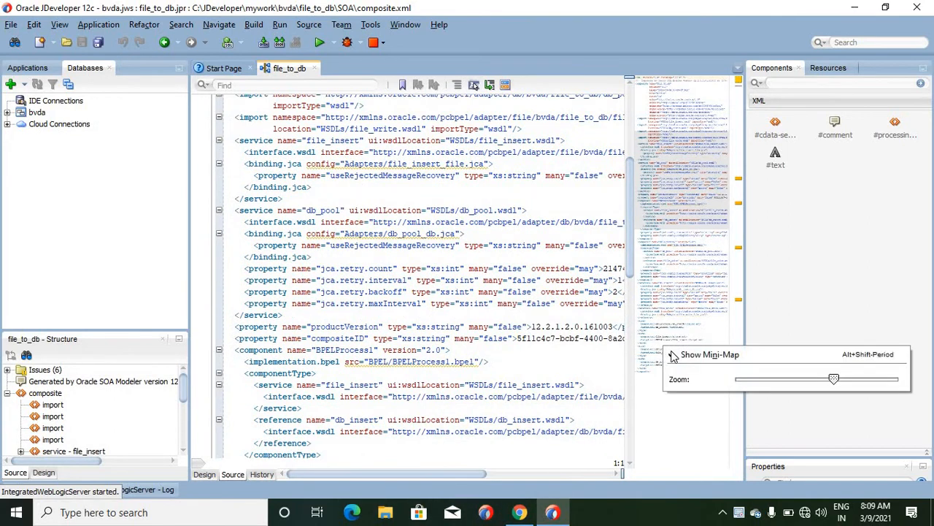
left_click(673, 355)
- Back in Chrome, open the first Singleton search result in its own tab and find the composite.xml property example
left_click(520, 514)
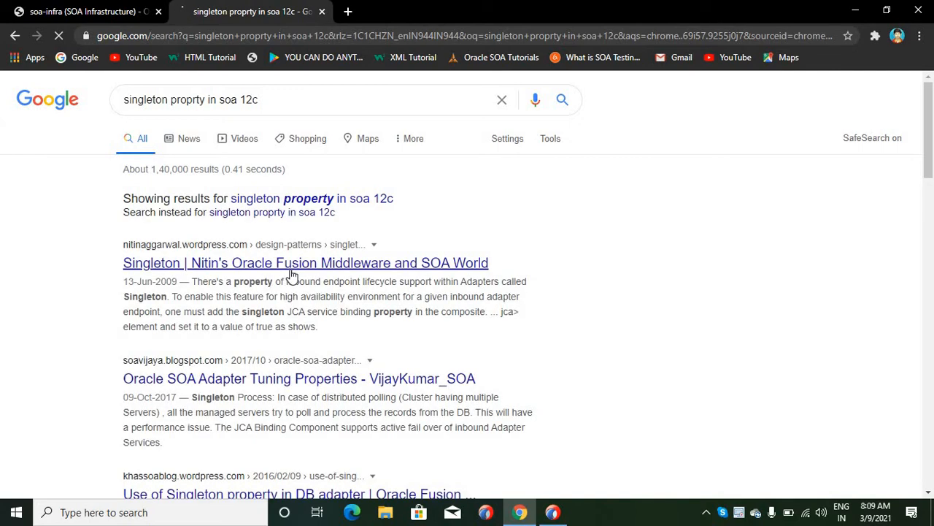
middle_click(291, 272)
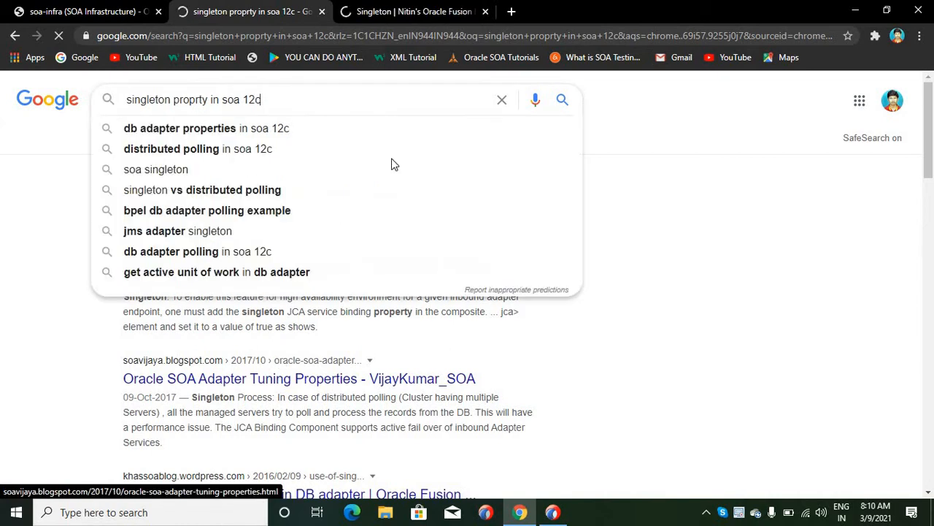
left_click(435, 12)
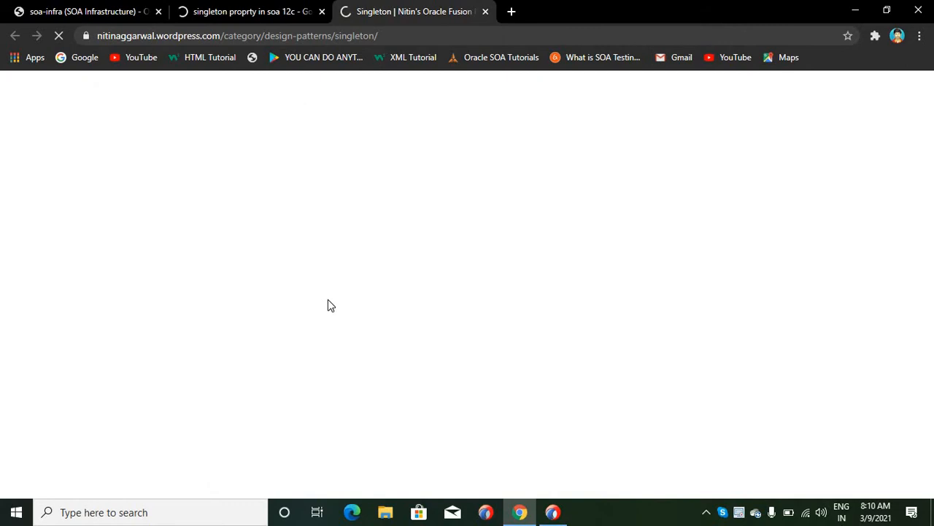
scroll(330, 307, "down", 2)
scroll(330, 306, "down", 7)
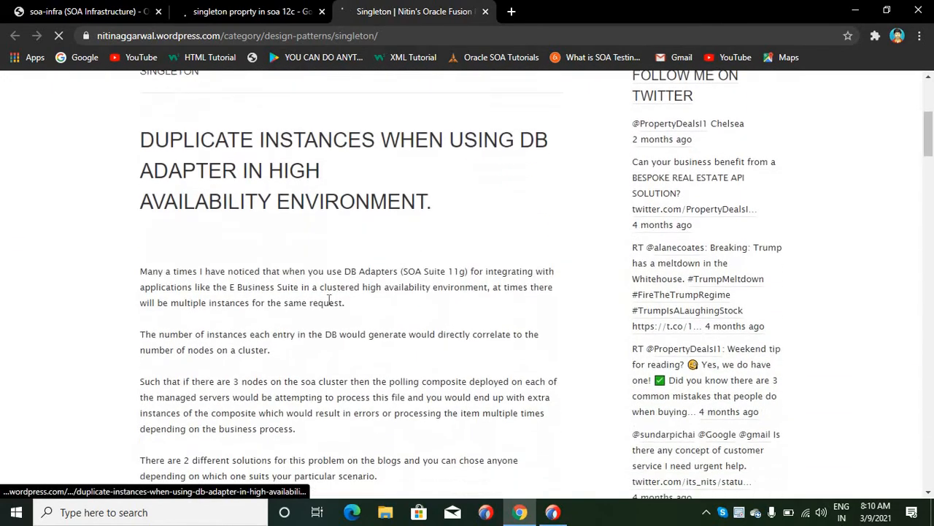
scroll(328, 299, "down", 2)
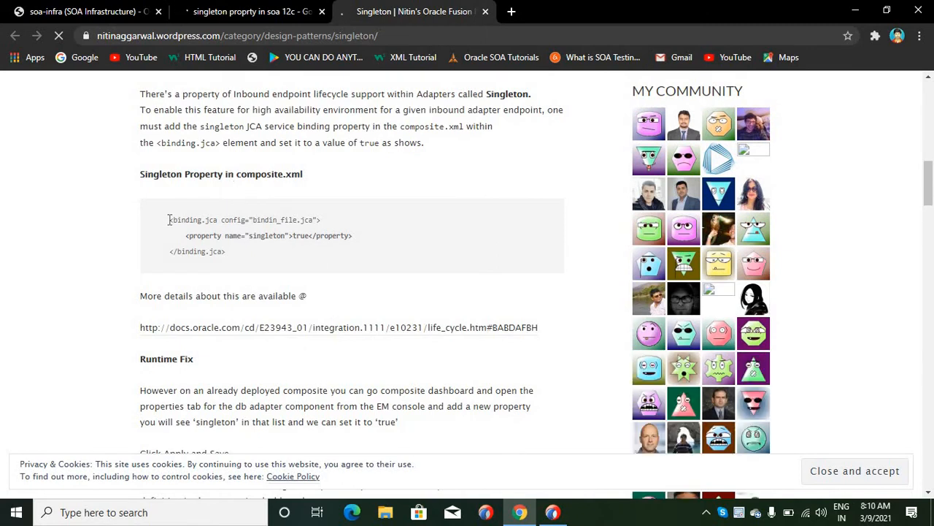
- Copy the article's binding.jca example block containing the singleton property set to true
left_click_drag(167, 219, 212, 238)
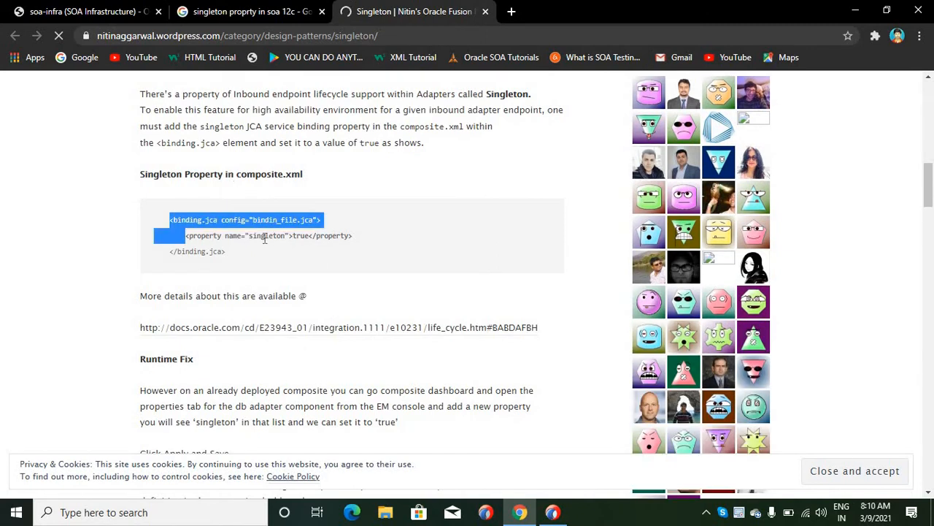
left_click(265, 239)
scroll(267, 241, "down", 2)
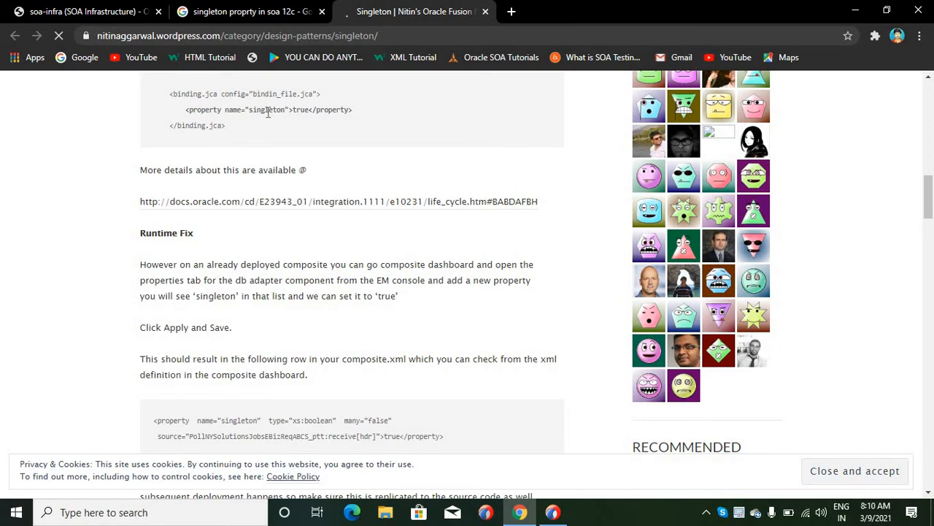
double_click(268, 111)
left_click(310, 110)
triple_click(171, 105)
key("ctrl+c")
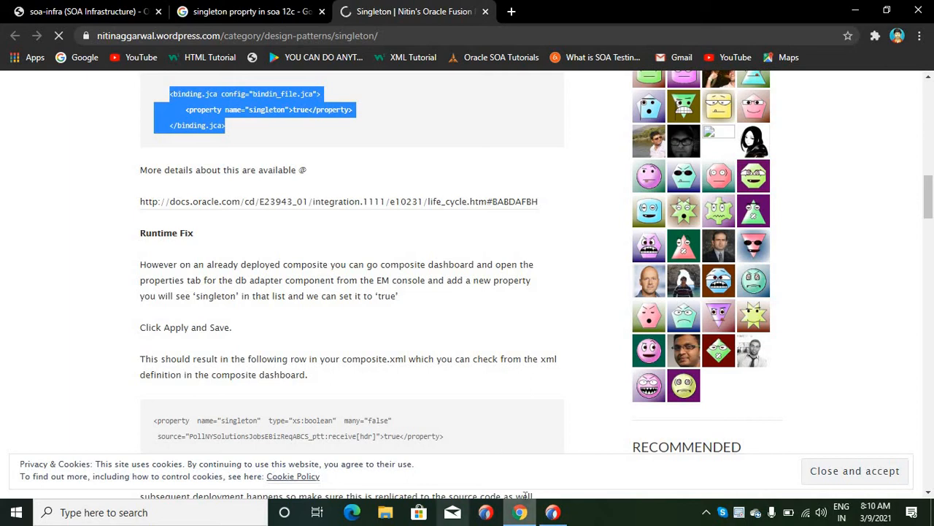
- In JDeveloper, paste the singleton binding.jca block below the existing binding of the file_write reference and save composite.xml
key("alt+Tab")
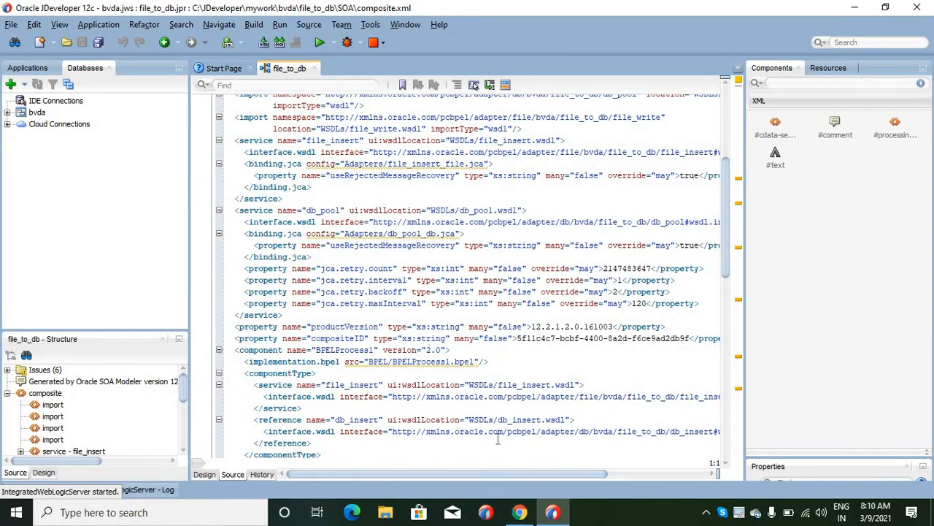
left_click(555, 514)
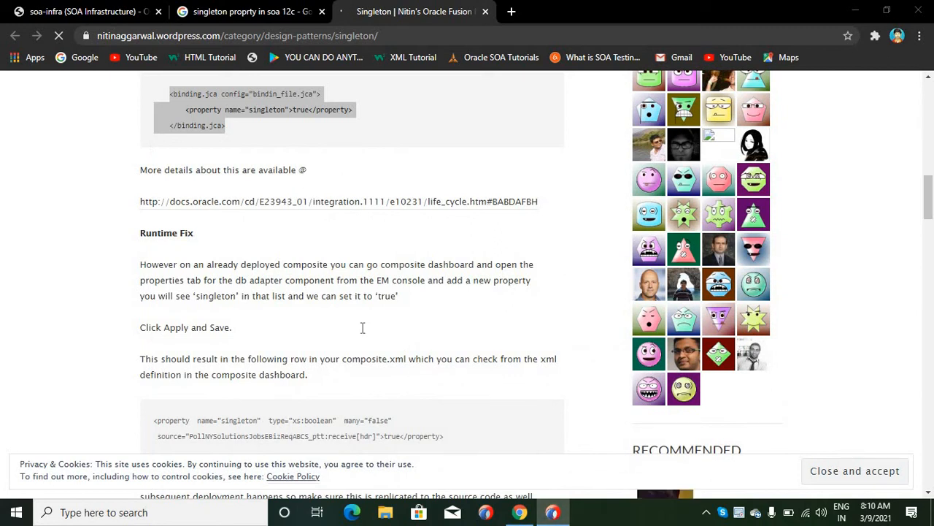
key("alt+Tab")
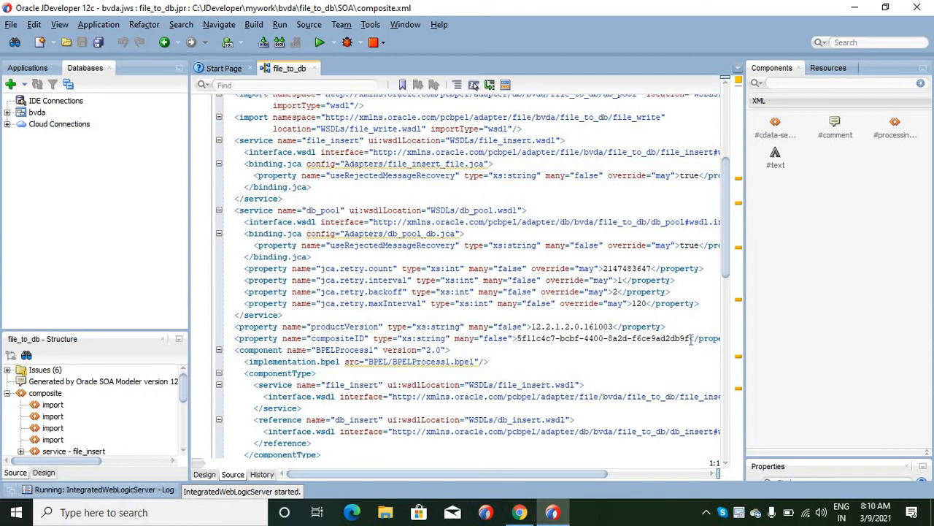
left_click_drag(722, 231, 728, 375)
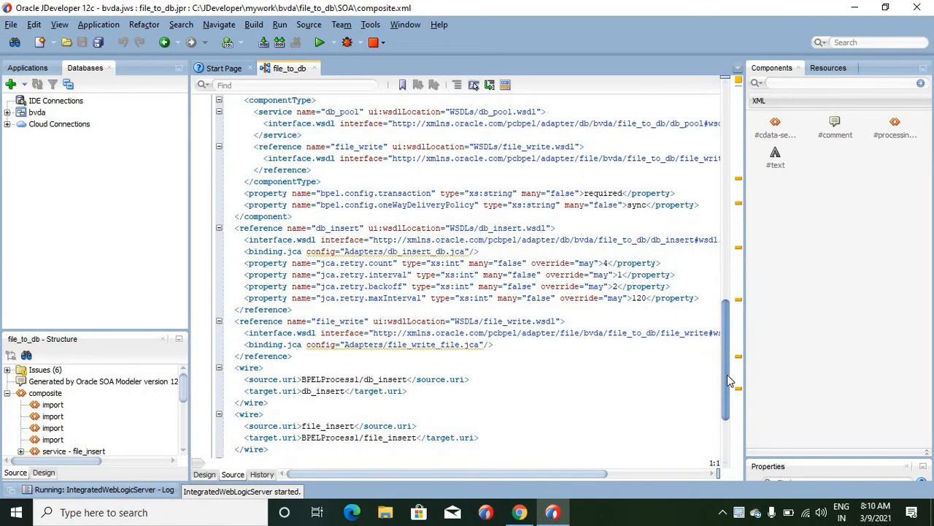
left_click_drag(728, 374, 727, 373)
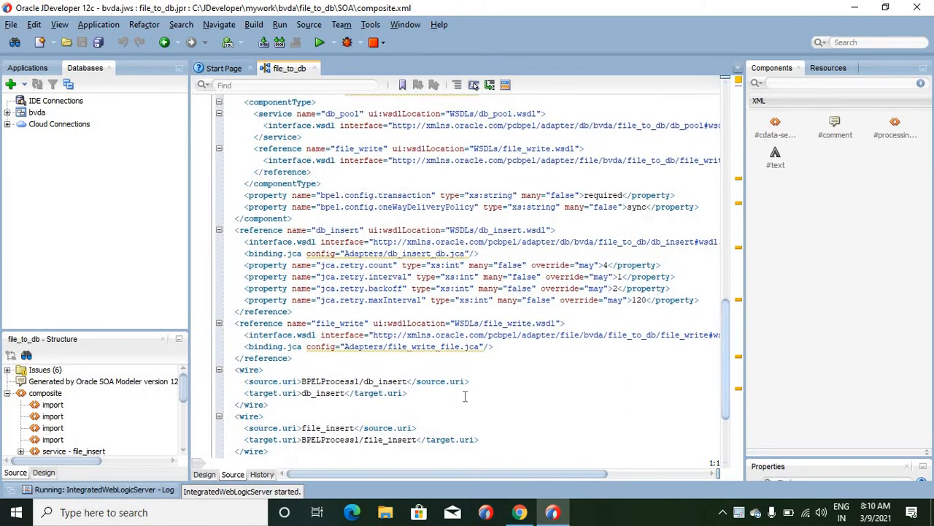
left_click(497, 346)
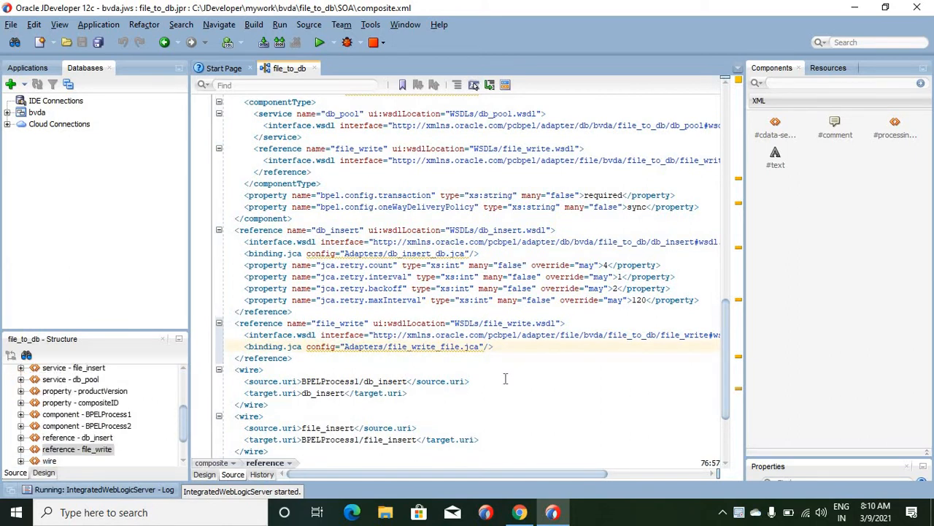
key("Return")
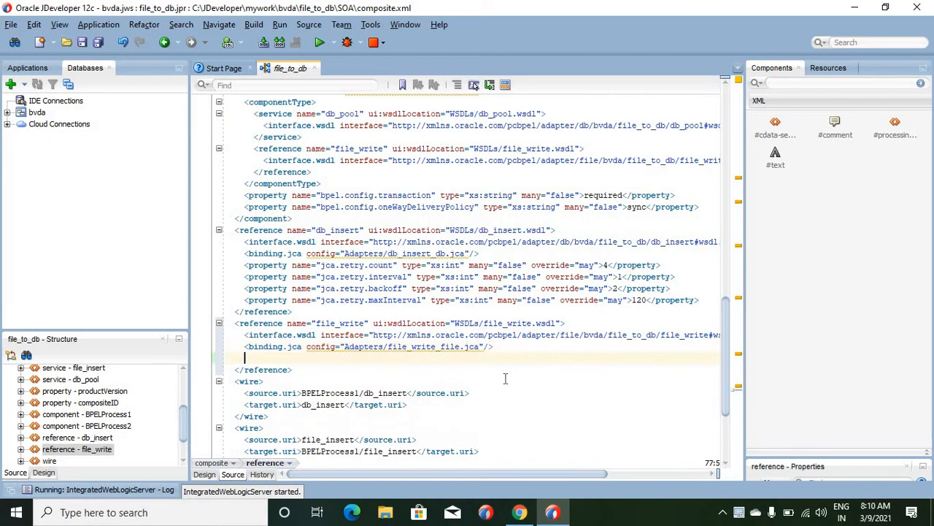
key("ctrl+v")
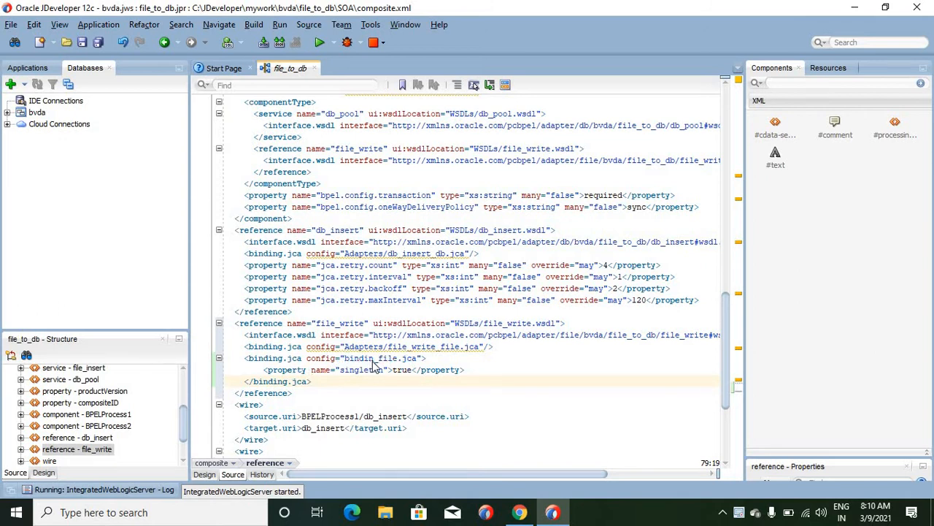
key("ctrl+s")
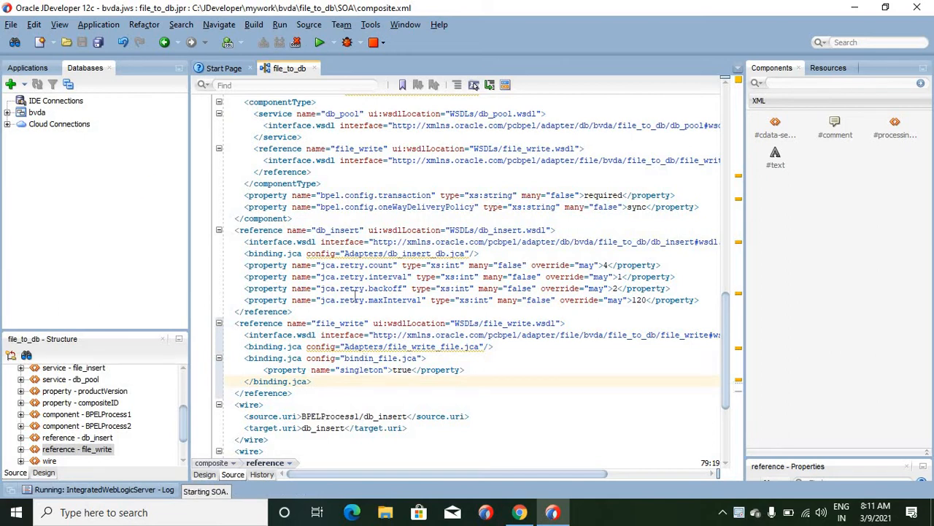
- Highlight bindin_file and true in the pasted block, and return to the composite diagram with the bvda application's projects listed
double_click(375, 359)
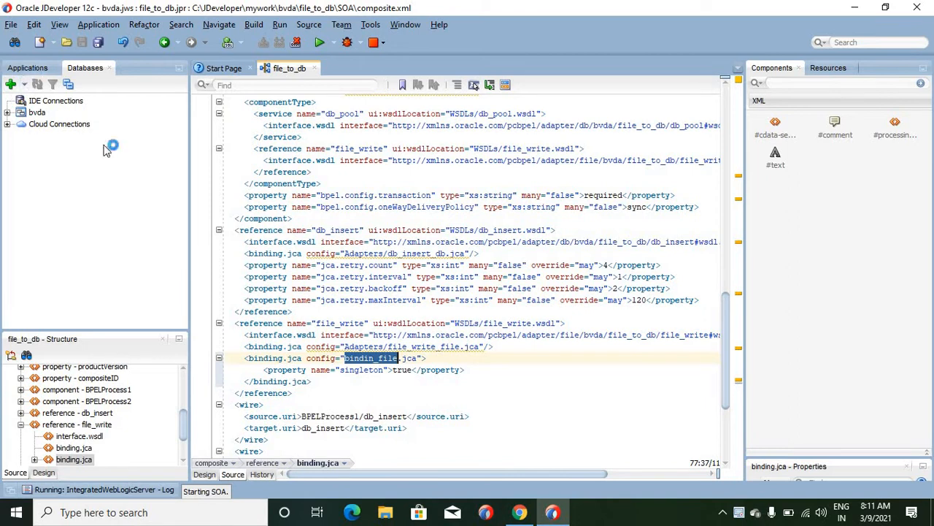
double_click(404, 372)
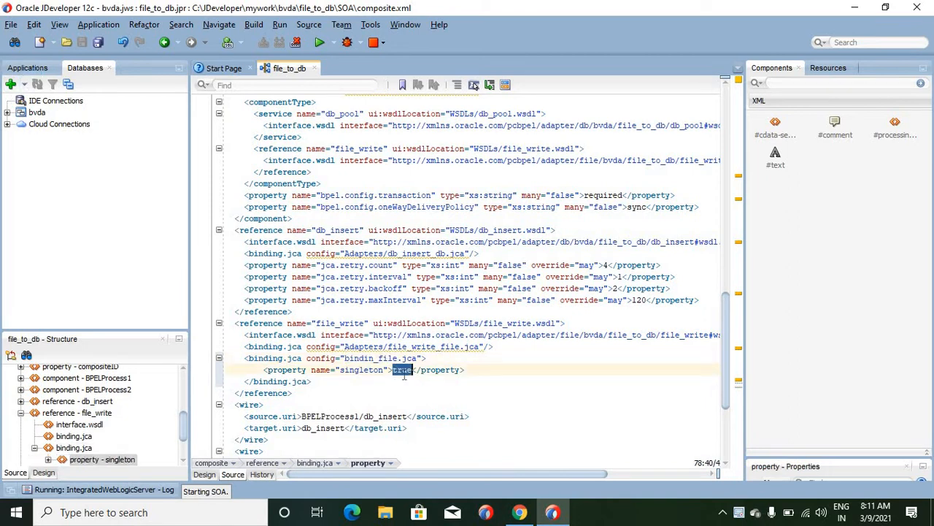
left_click(205, 474)
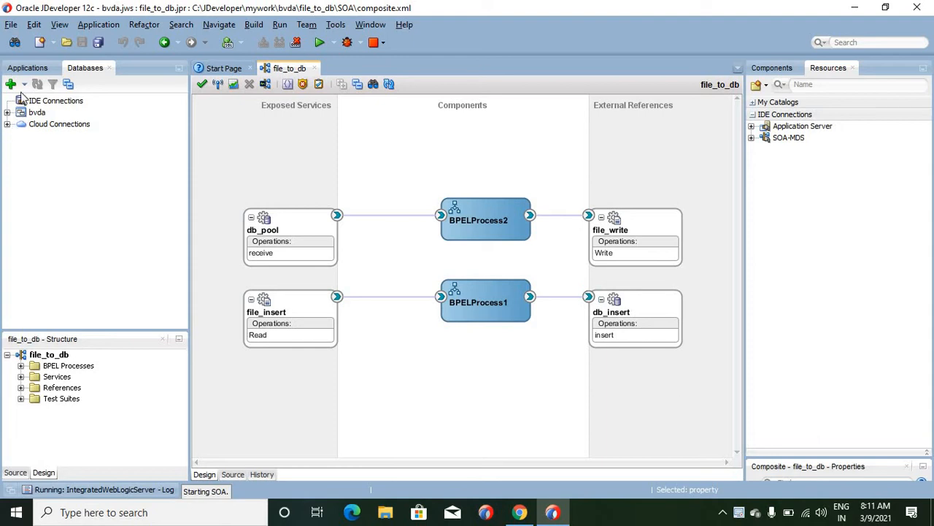
left_click(28, 67)
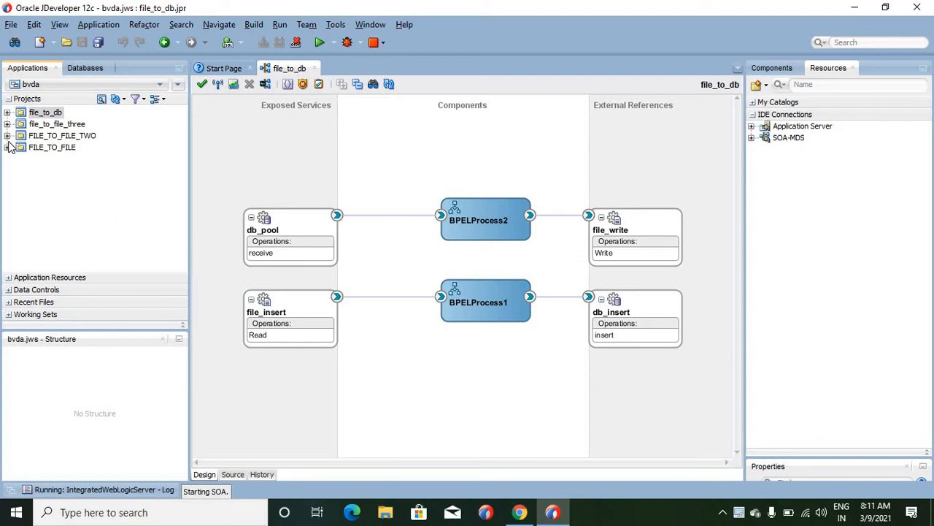
- Insert an asynchronous BPEL 2.0 process, BPELProcess3, exposed as a SOAP service into the composite, and minimize the Structure pane
left_click(421, 142)
right_click(422, 144)
mouse_move(432, 151)
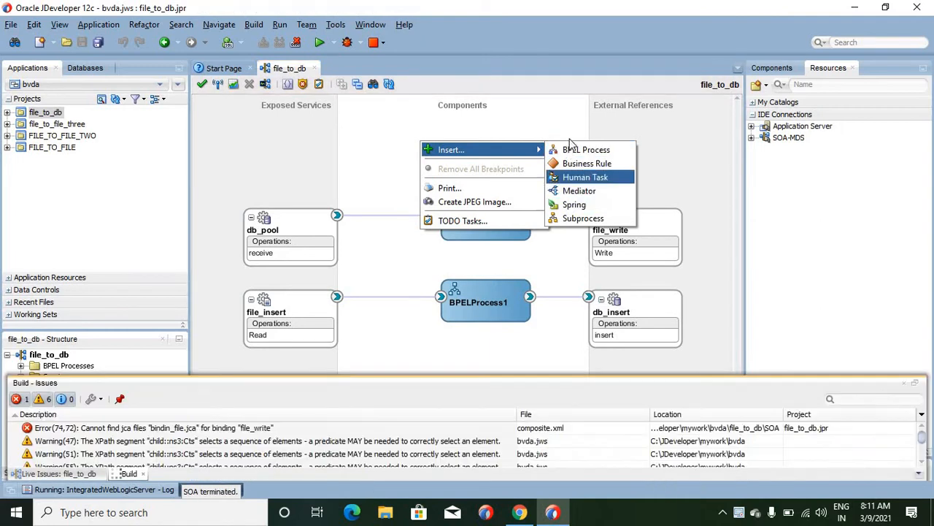
left_click(576, 154)
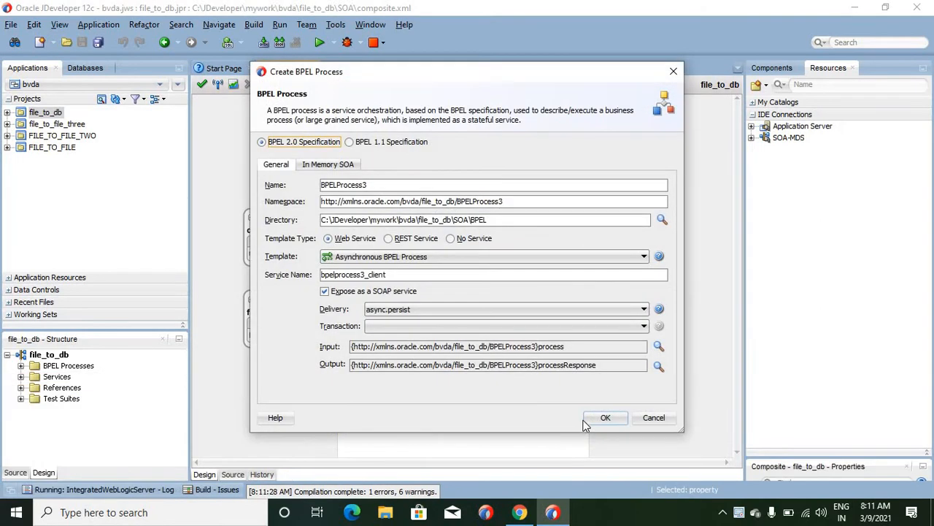
left_click(605, 417)
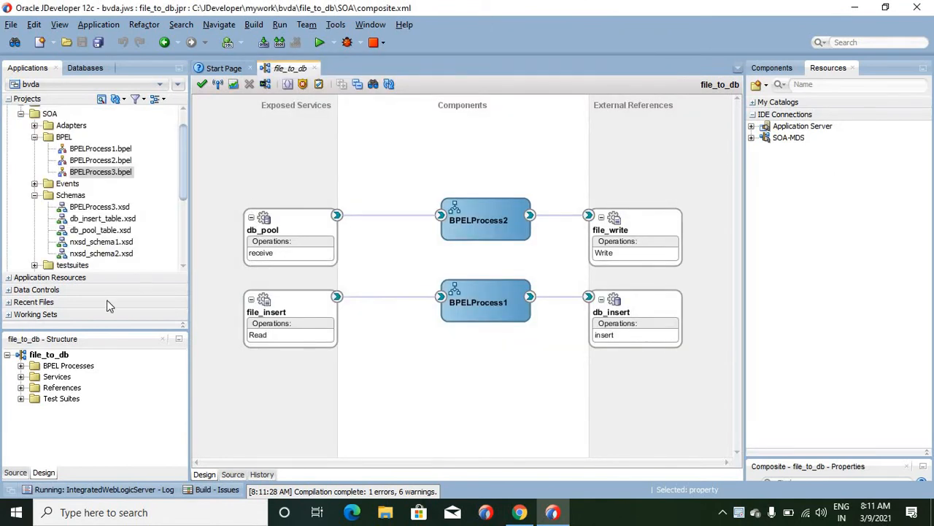
left_click(179, 340)
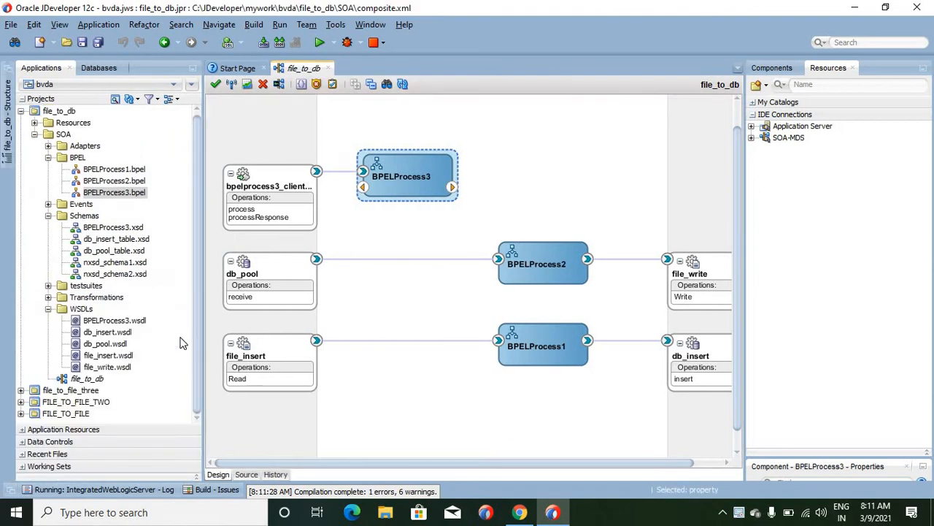
- Attach the oracle/wss_username_token_service_policy security policy to requests of the BPELProcess3 client service, and build the file_to_db project
left_click(276, 180)
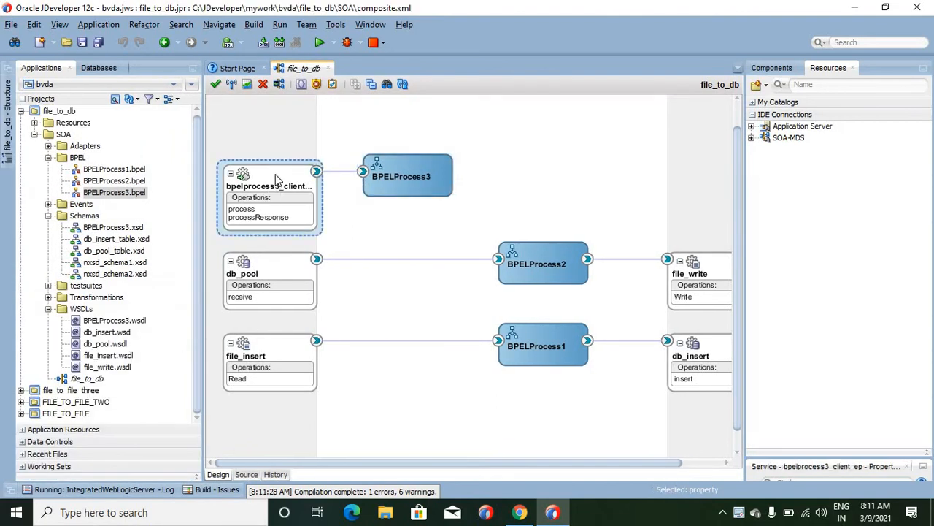
right_click(276, 180)
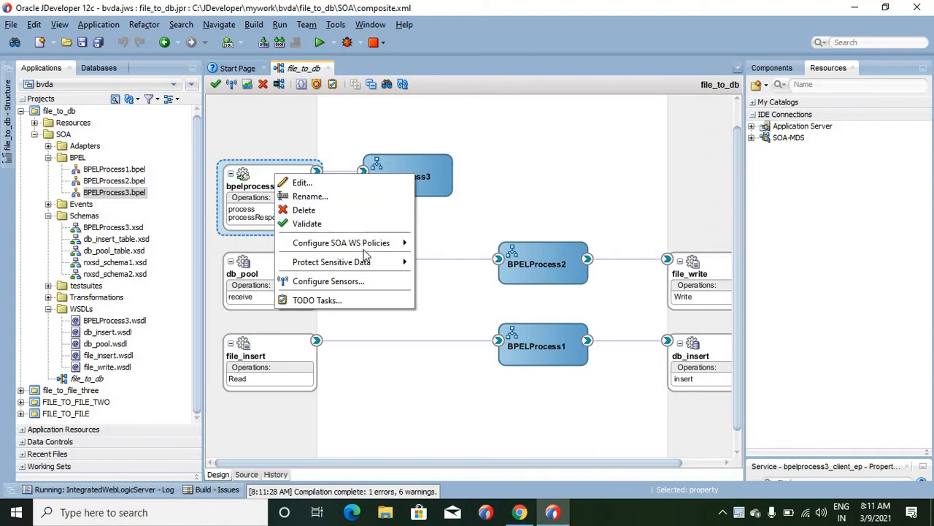
mouse_move(369, 248)
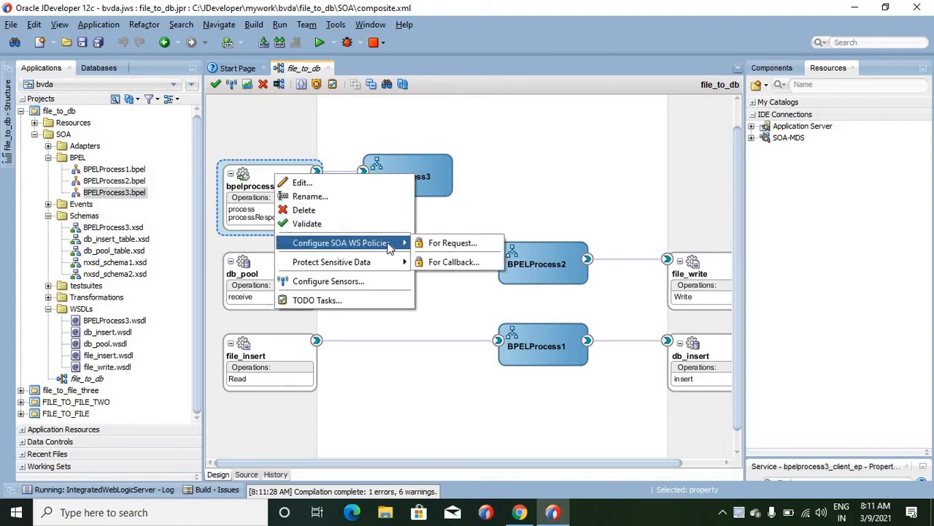
left_click(449, 247)
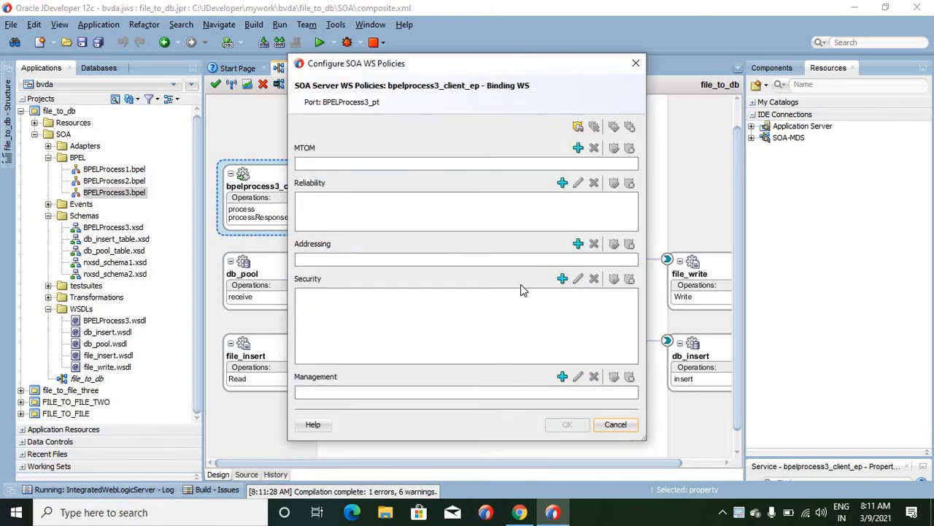
left_click(562, 280)
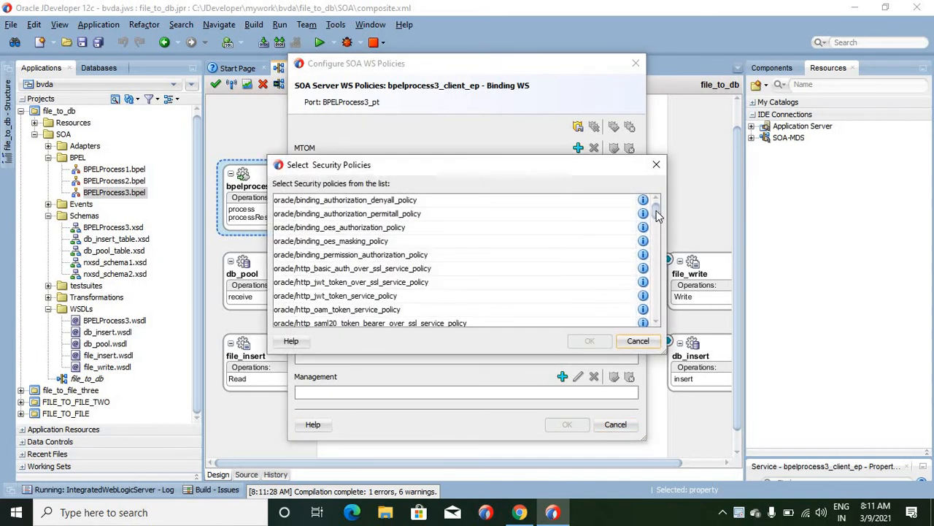
left_click_drag(657, 215, 656, 271)
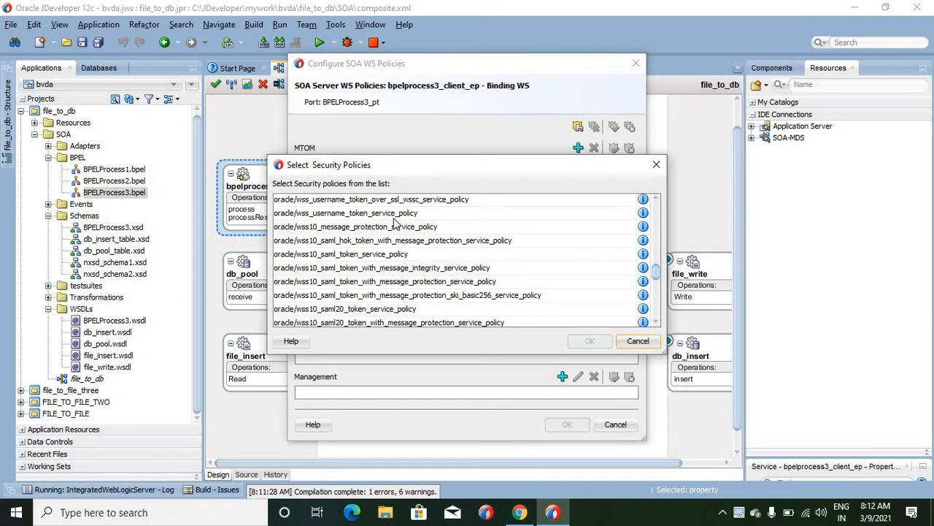
left_click(389, 213)
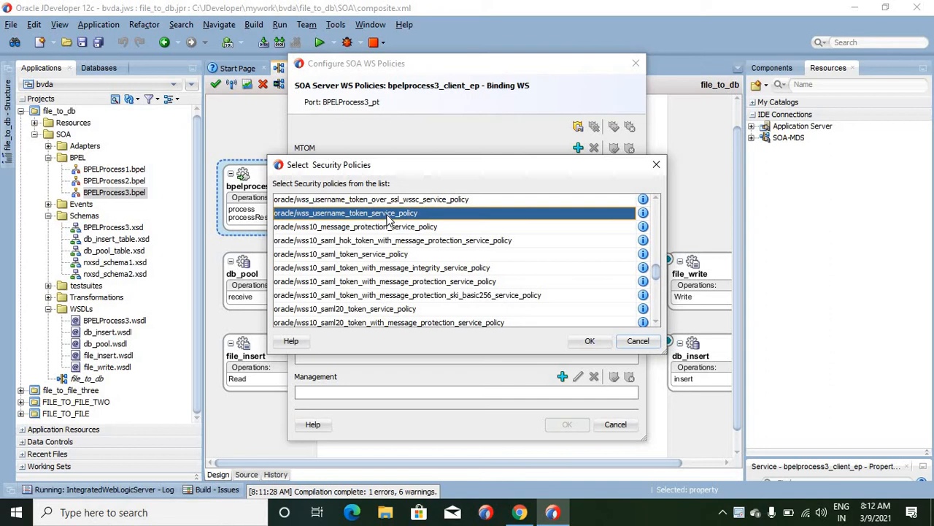
left_click(590, 343)
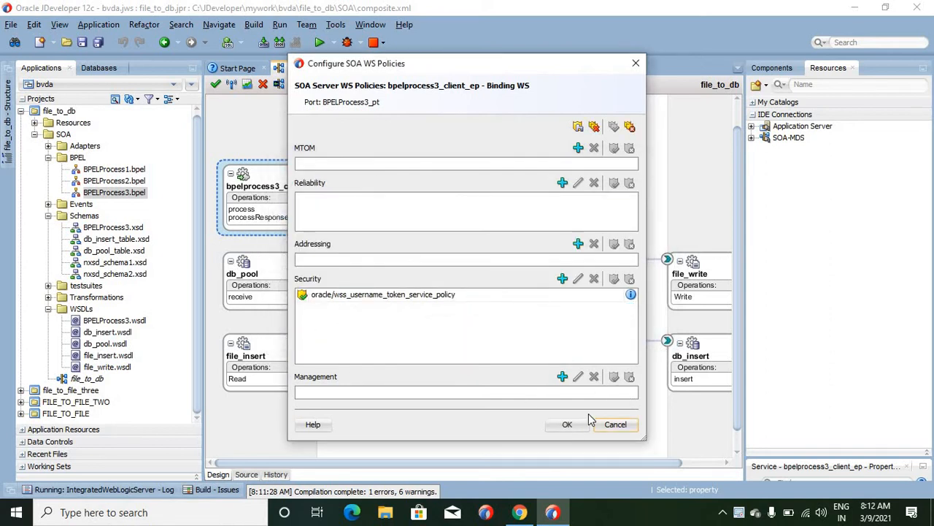
left_click(566, 424)
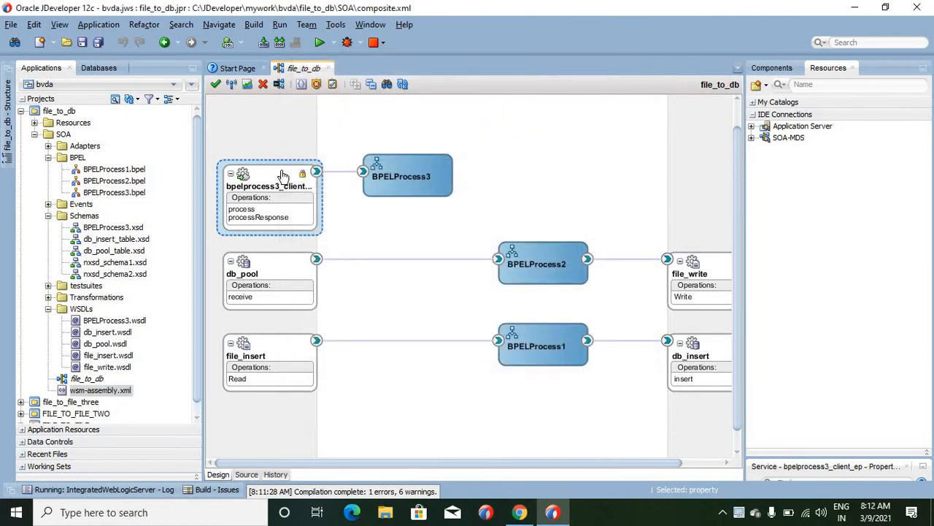
mouse_move(303, 179)
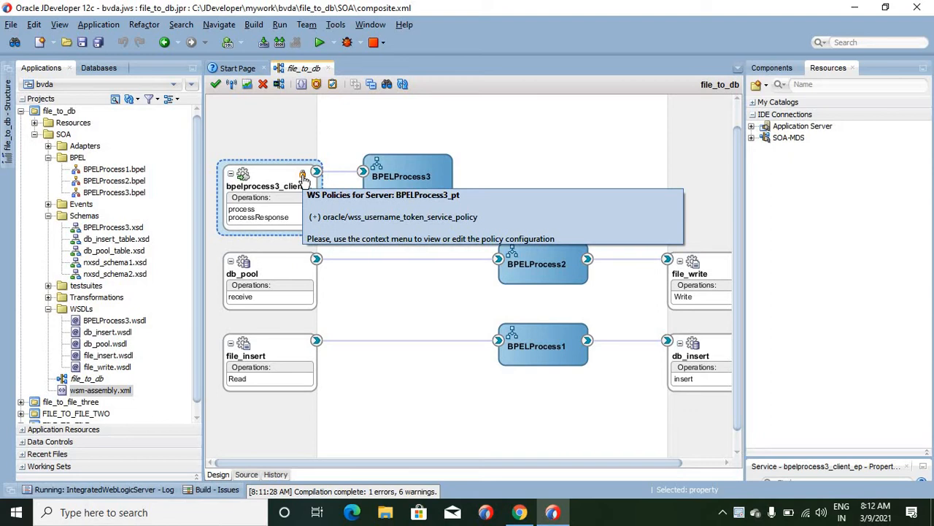
key("ctrl+F9")
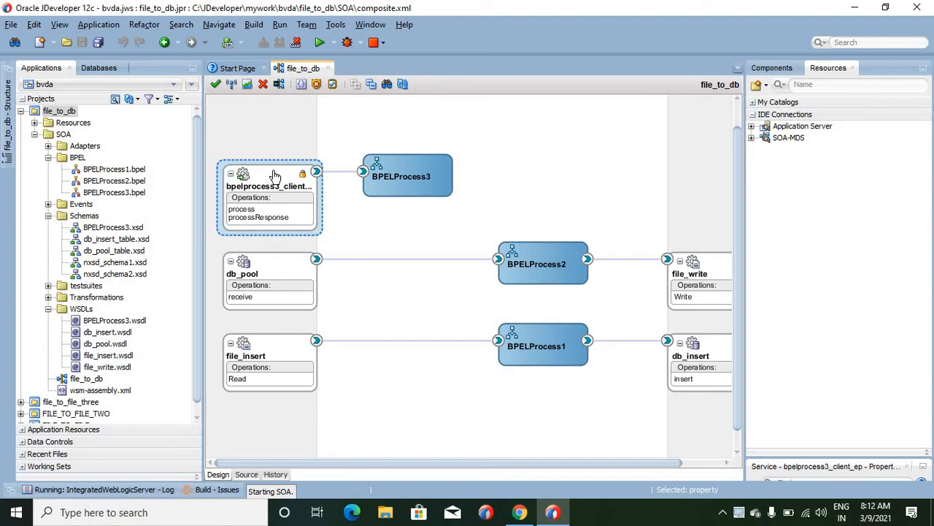
- Review the db_pool database adapter's configuration from its connection through the logical delete settings to the polling options
left_click(263, 270)
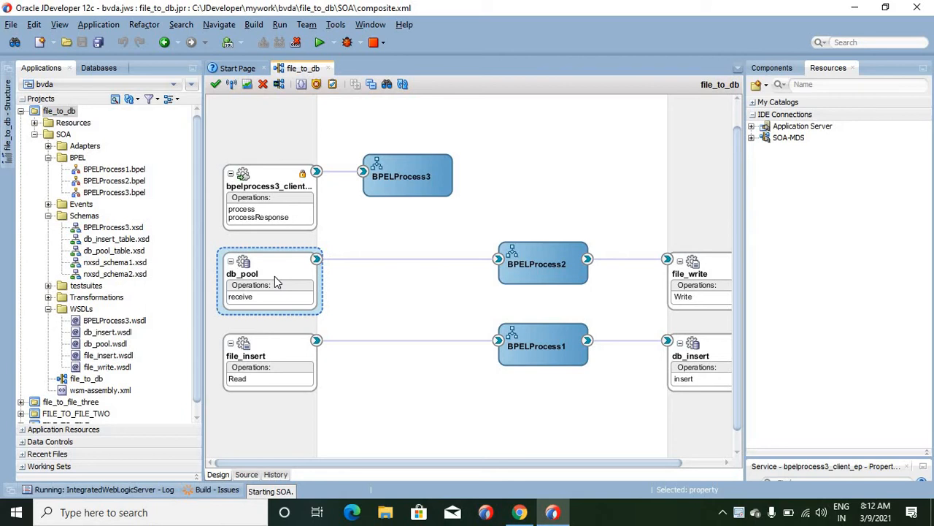
double_click(275, 279)
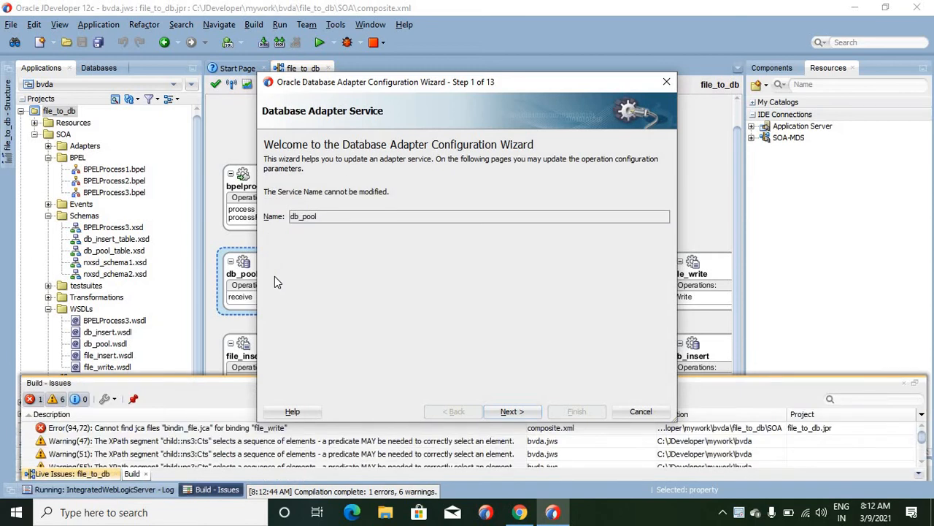
left_click(511, 412)
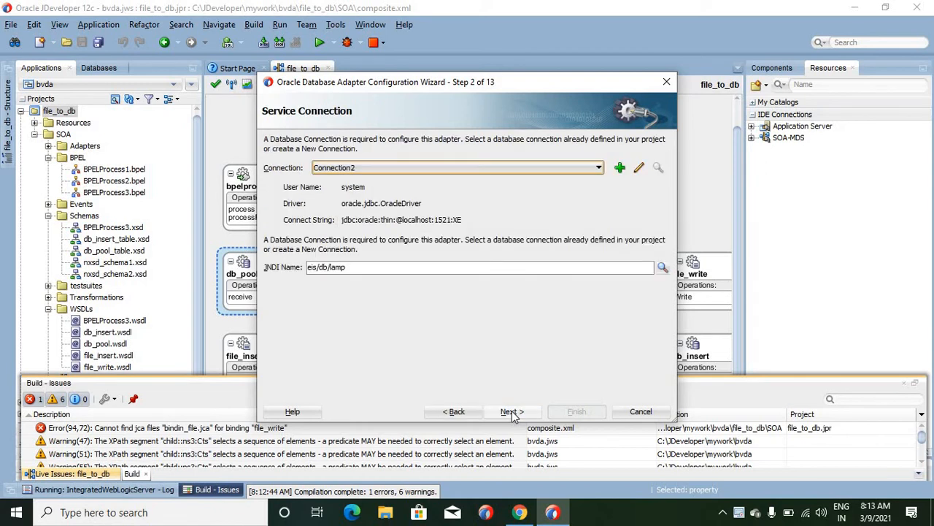
left_click(511, 411)
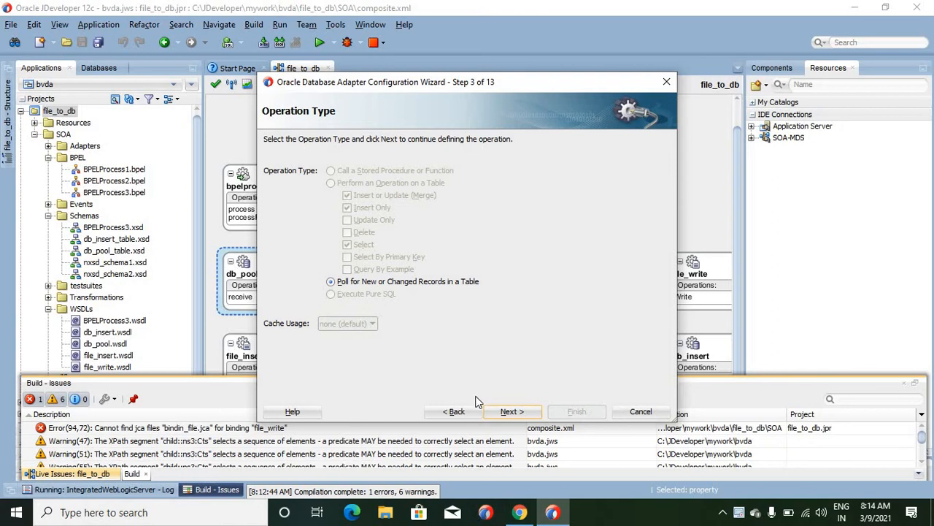
left_click(509, 412)
left_click(509, 412)
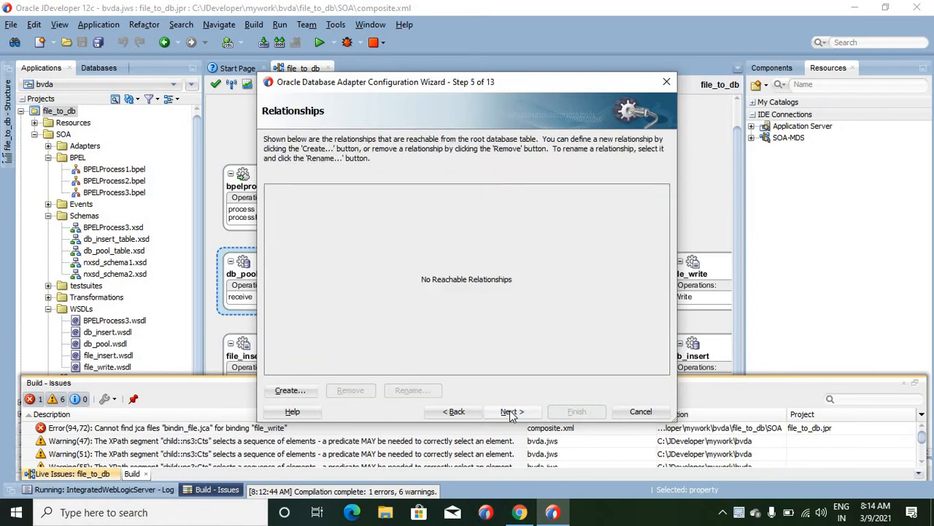
left_click(510, 412)
left_click(510, 412)
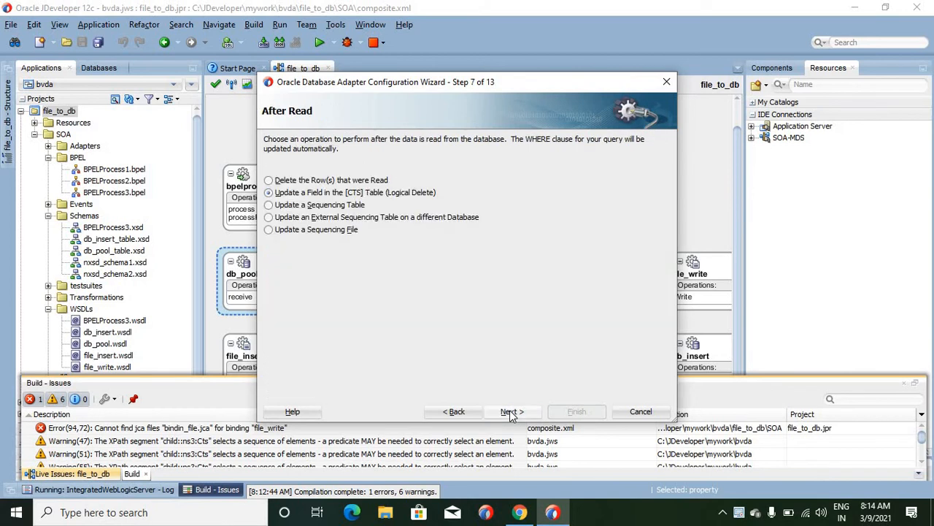
left_click(510, 412)
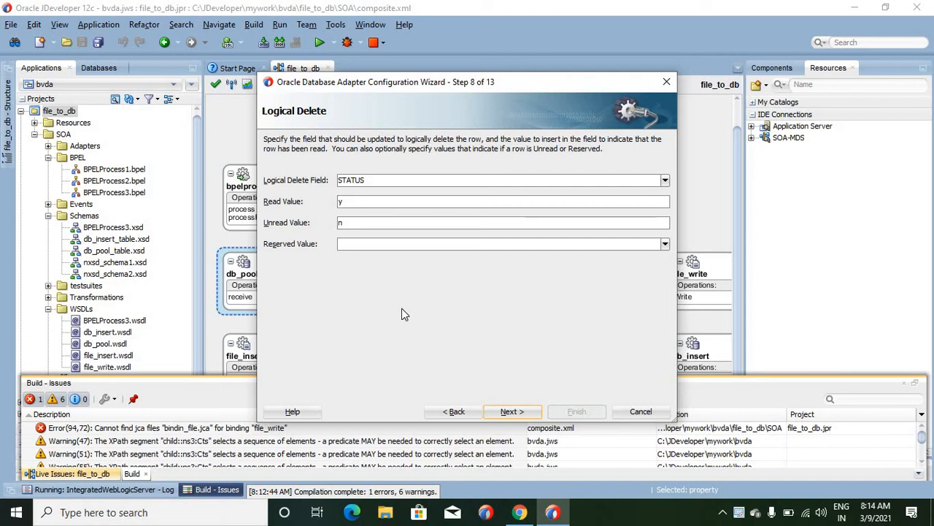
left_click(511, 412)
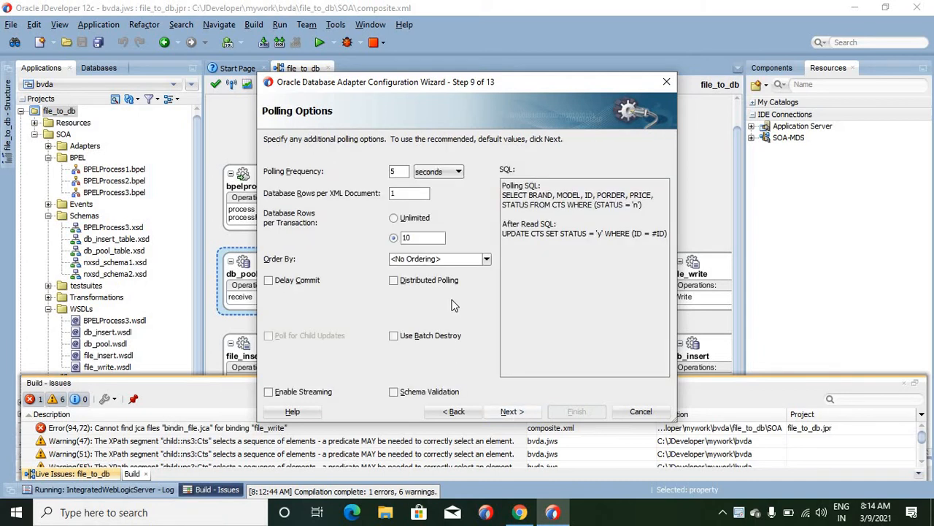
- Try Distributed Polling in db_pool's polling options, and go through the advanced options and JCA endpoint properties to the final page
left_click(394, 280)
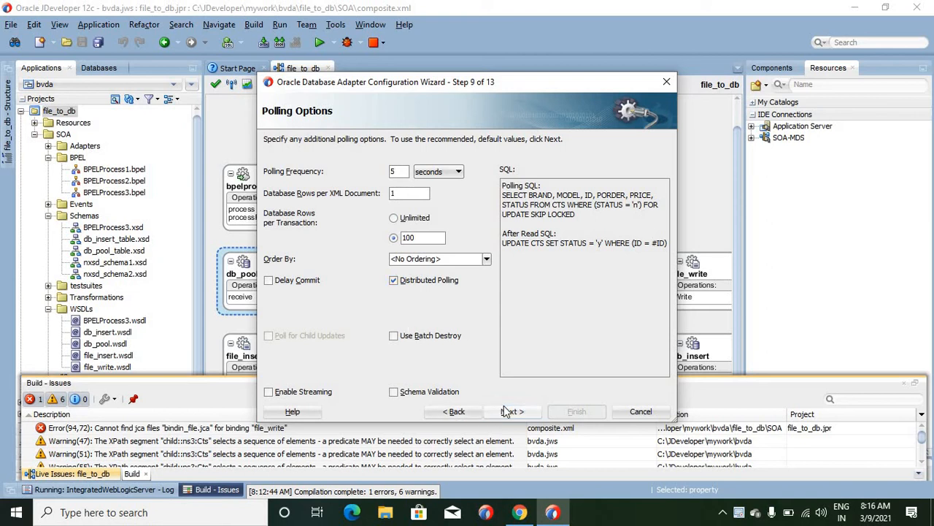
left_click(408, 394)
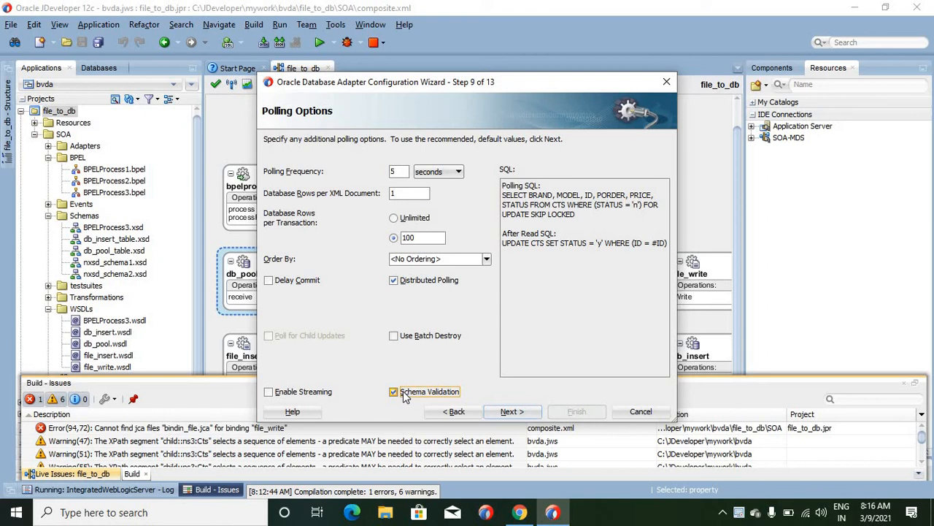
left_click(408, 395)
left_click(509, 411)
left_click(523, 414)
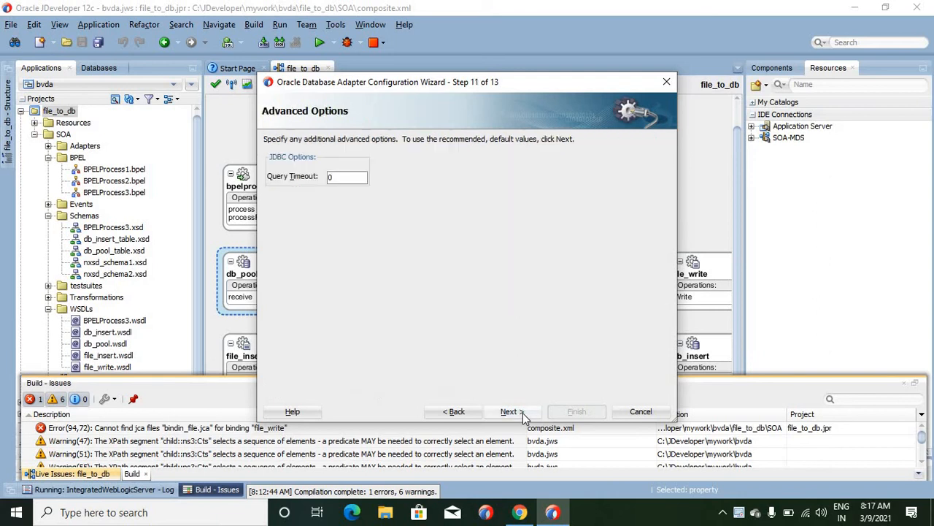
left_click(490, 413)
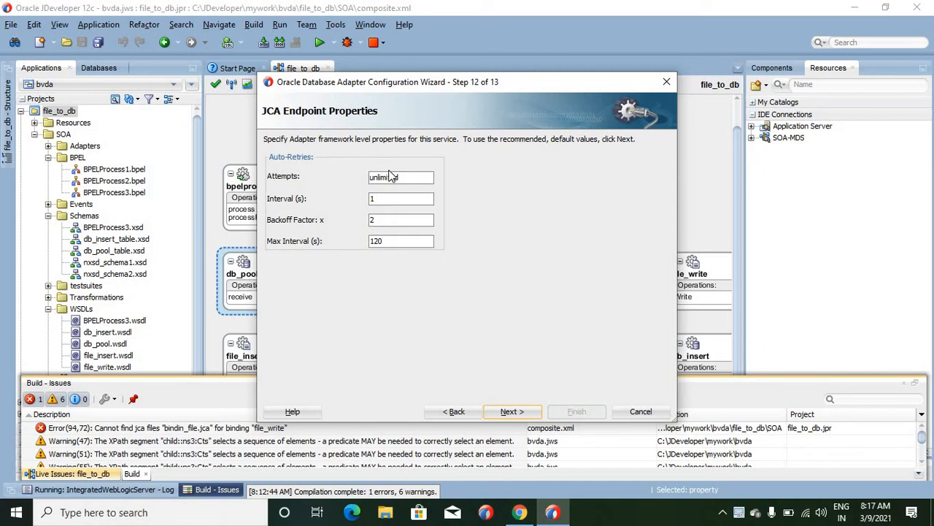
left_click(512, 412)
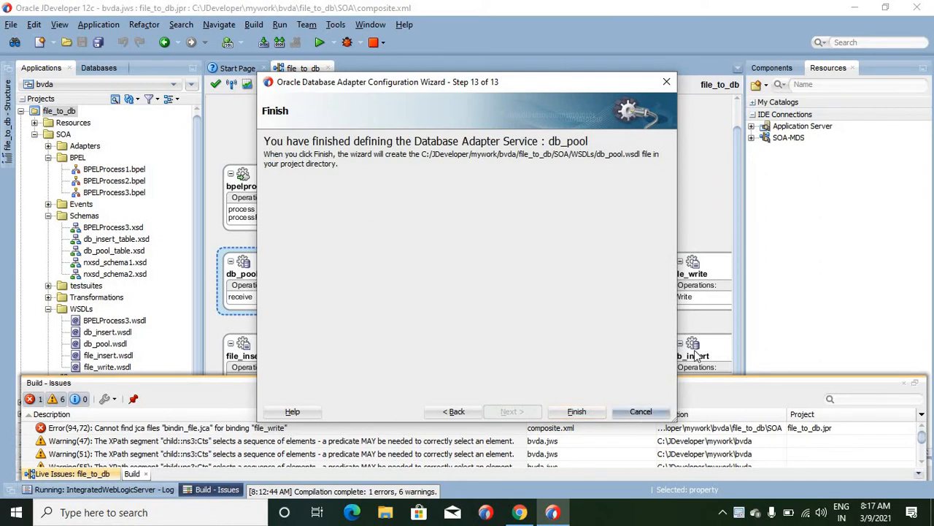
- Review the file_write adapter's JNDI name and write operation settings, and close its configuration without changes
double_click(727, 263)
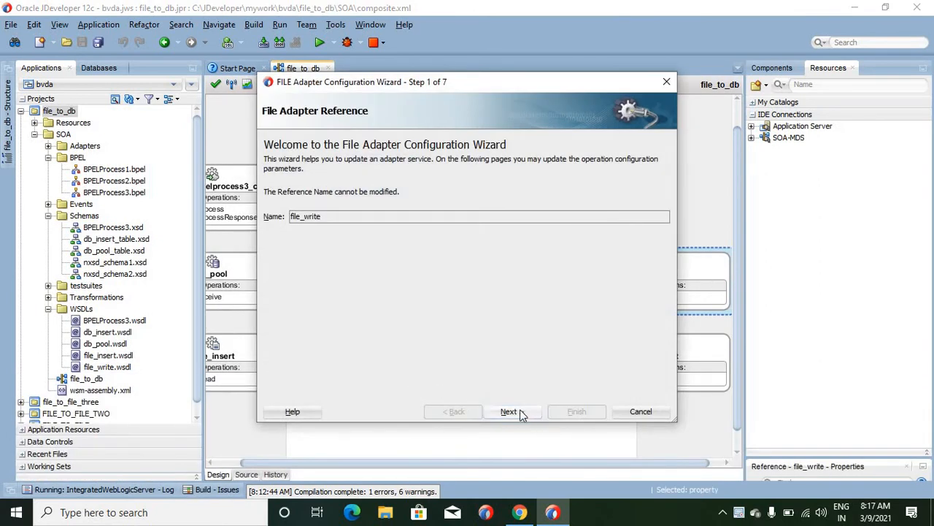
left_click(509, 412)
left_click(509, 412)
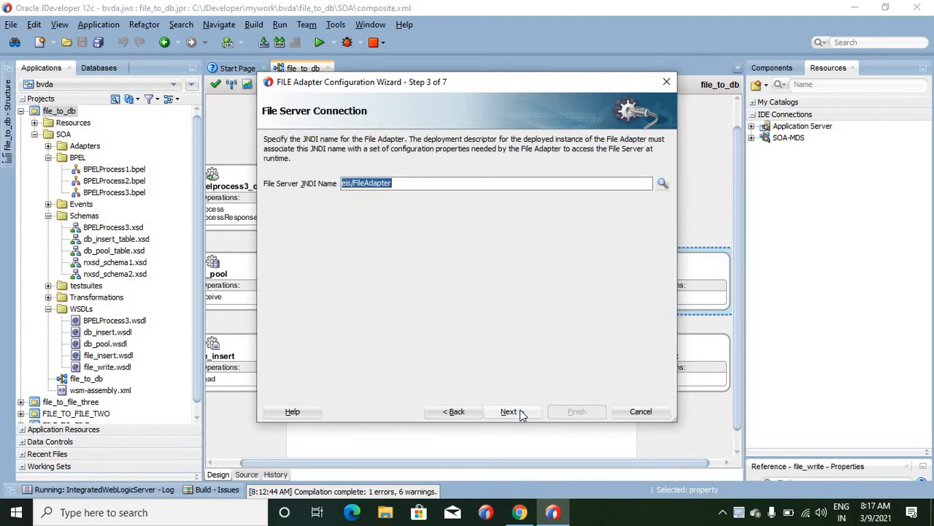
left_click(509, 412)
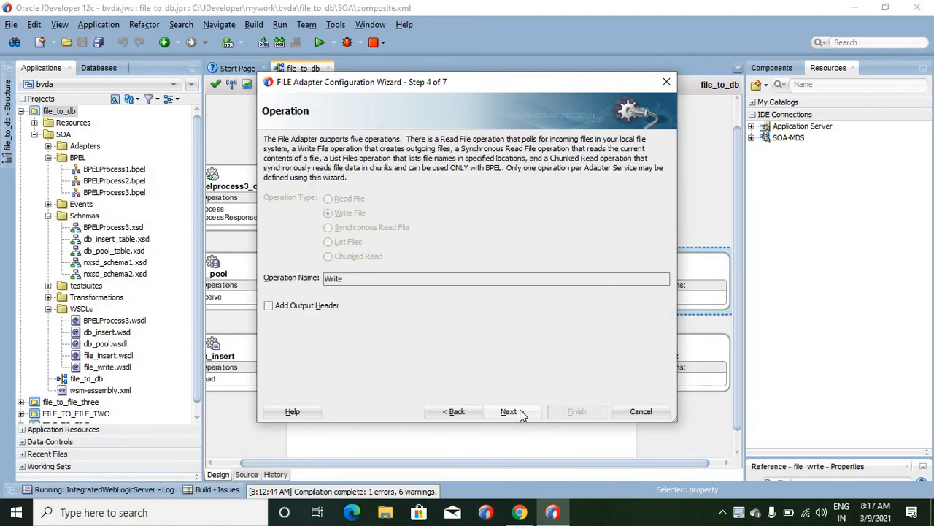
left_click(520, 412)
left_click(637, 413)
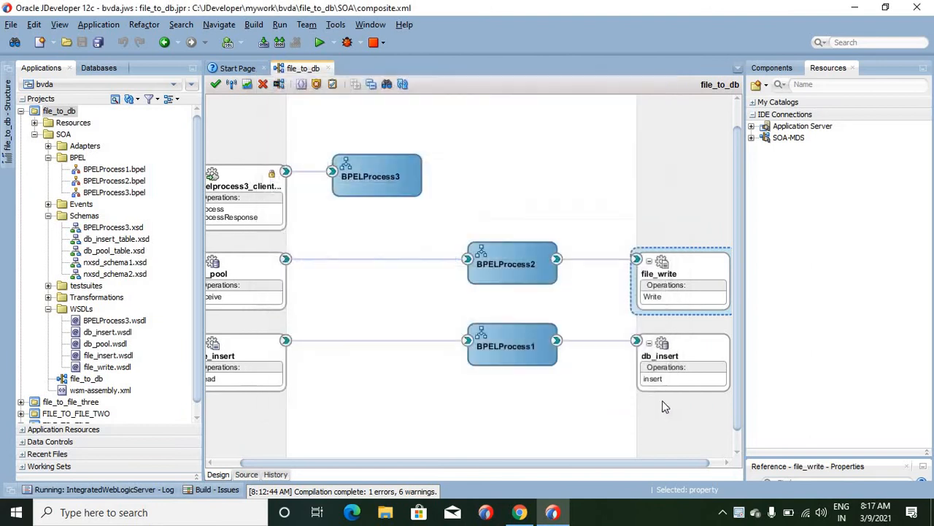
- Open the db_insert database adapter's configuration and examine its operation type settings
double_click(679, 375)
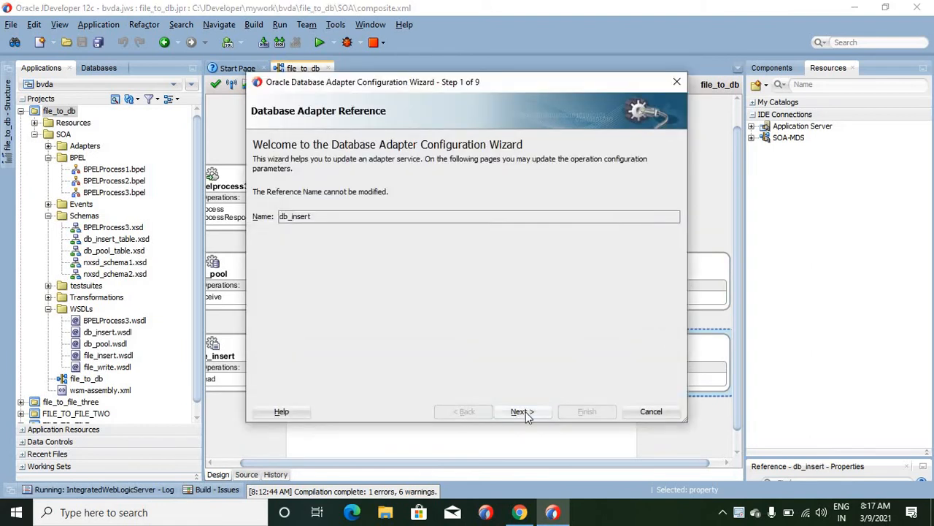
left_click(523, 411)
left_click(522, 412)
left_click(523, 412)
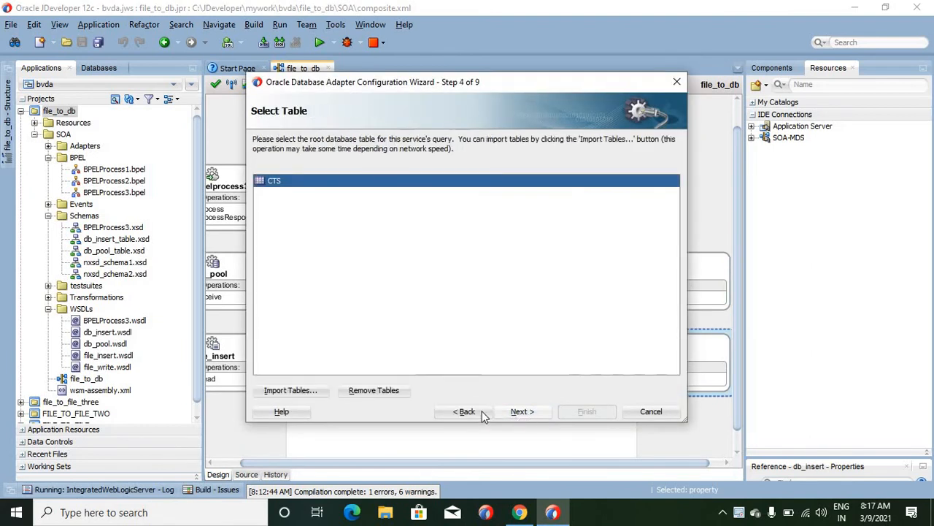
left_click(467, 411)
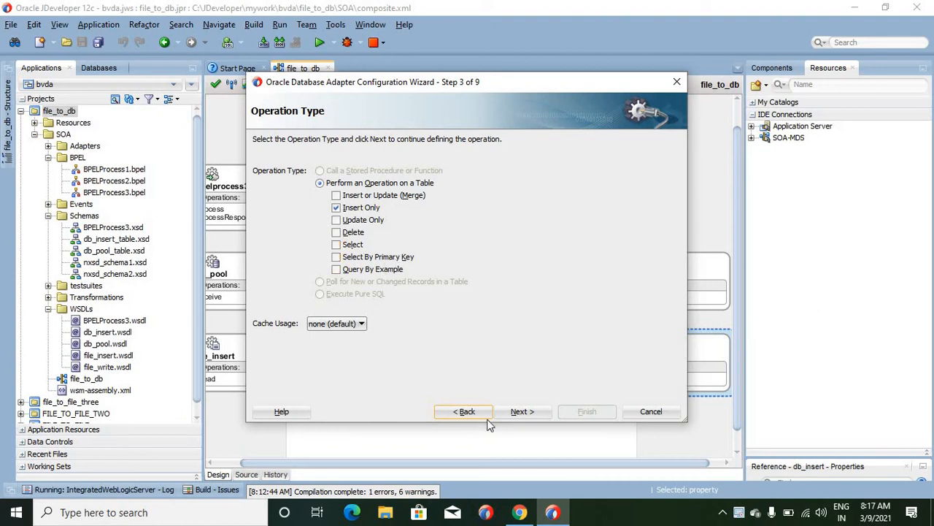
- Review db_insert's table selection, advanced options and JCA endpoint properties, and close its configuration without changes
left_click(521, 412)
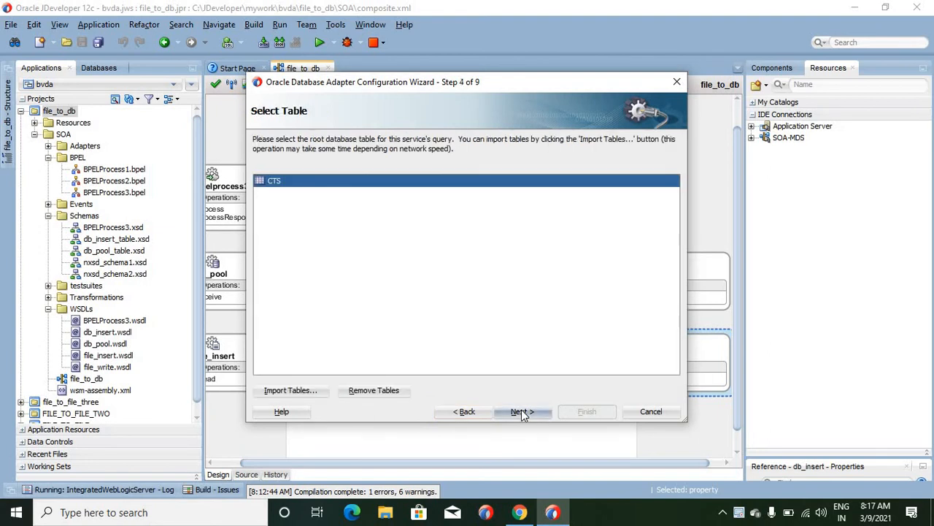
left_click(522, 412)
left_click(521, 412)
left_click(521, 412)
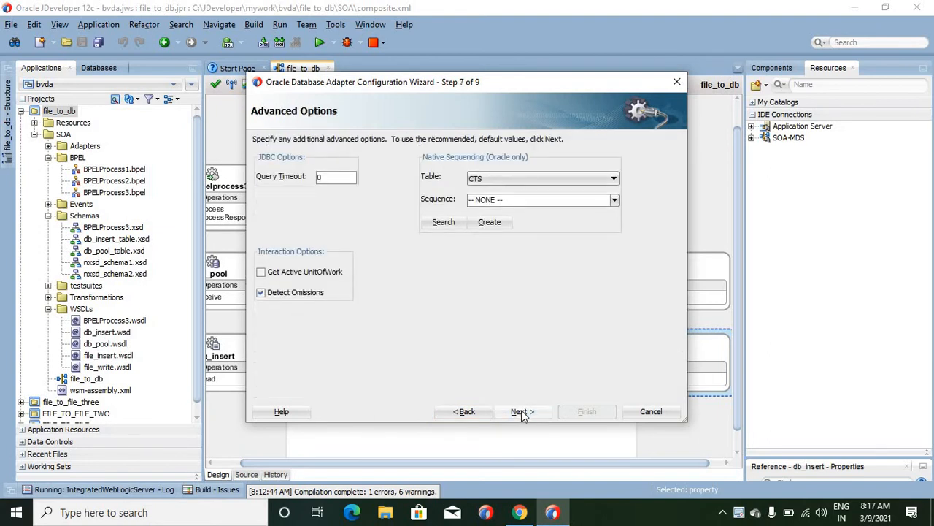
left_click(521, 412)
left_click(521, 411)
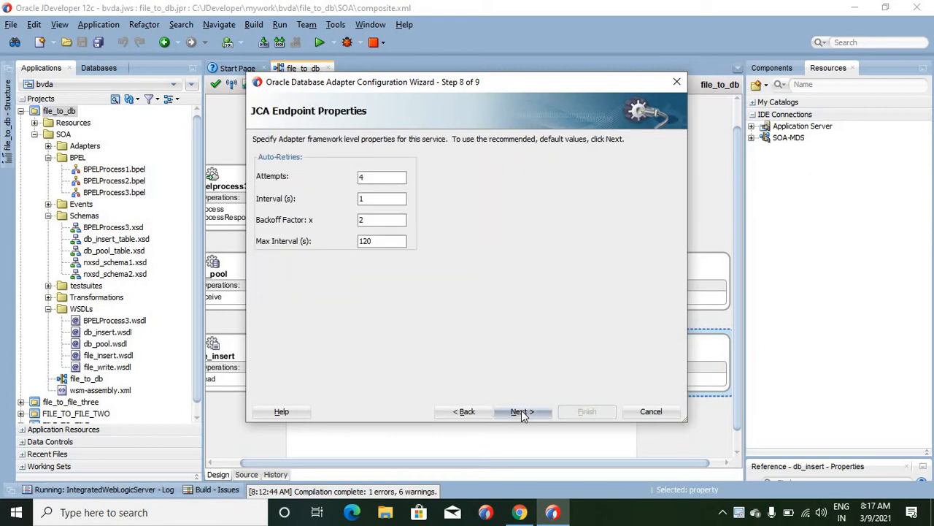
left_click(640, 414)
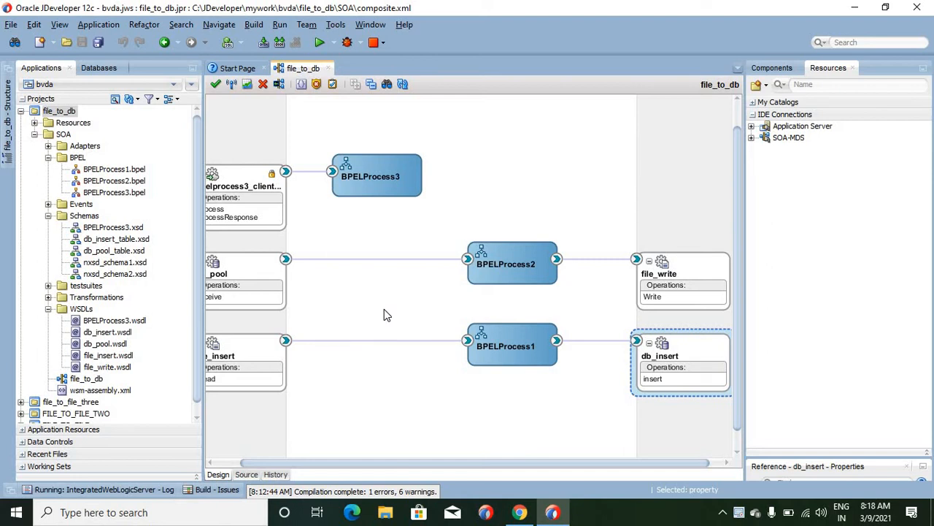
- Open the db_pool database adapter's configuration and advance to its polling options
double_click(264, 280)
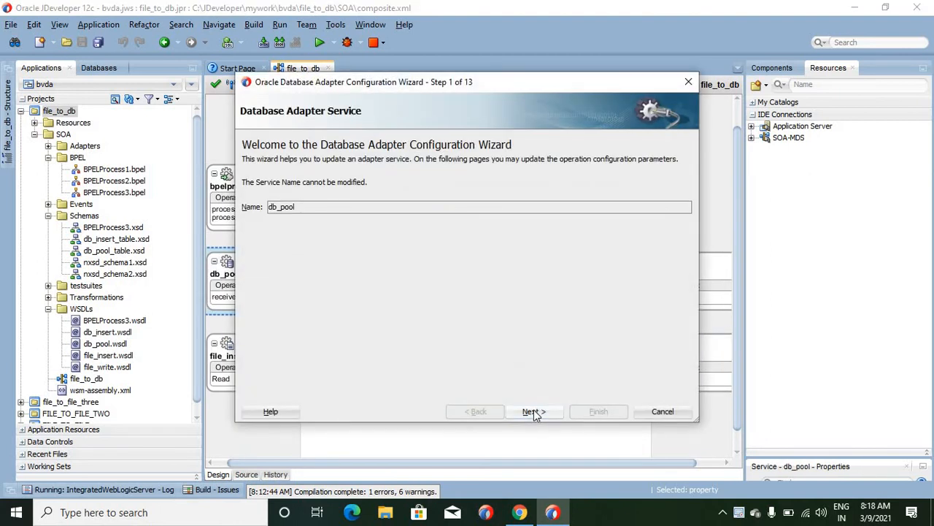
left_click(532, 411)
left_click(532, 411)
left_click(532, 411)
left_click(533, 411)
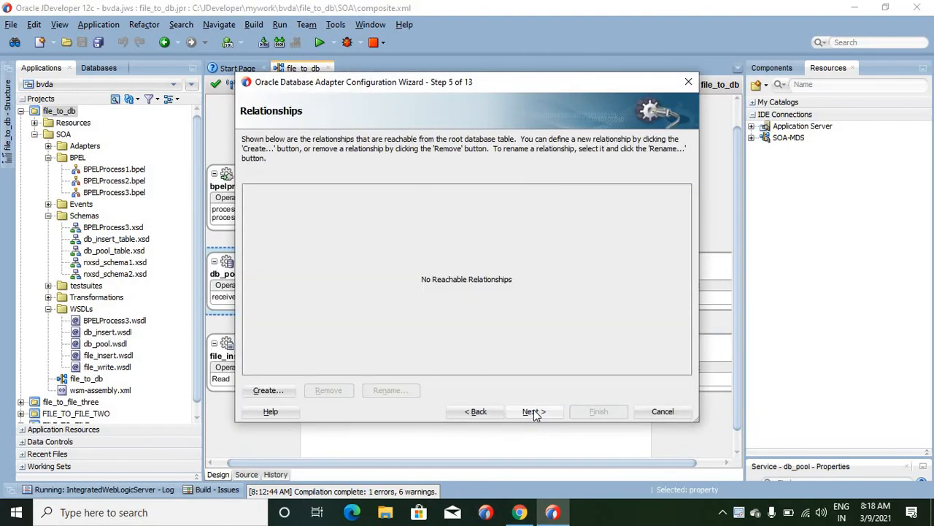
left_click(533, 411)
left_click(532, 411)
left_click(533, 411)
left_click(532, 411)
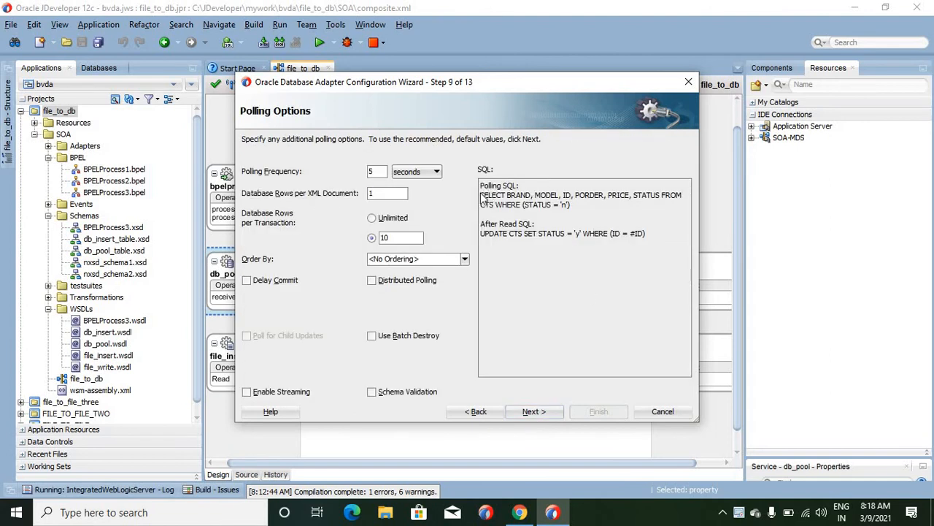
- Copy the polling SELECT statement on the CTS table from db_pool's polling options, and close the configuration without changes
left_click_drag(481, 198, 581, 211)
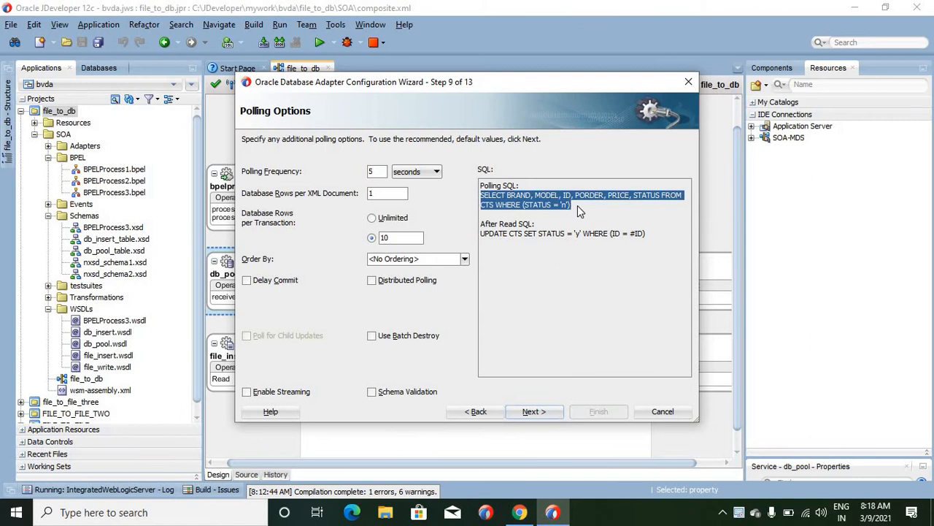
left_click(580, 211)
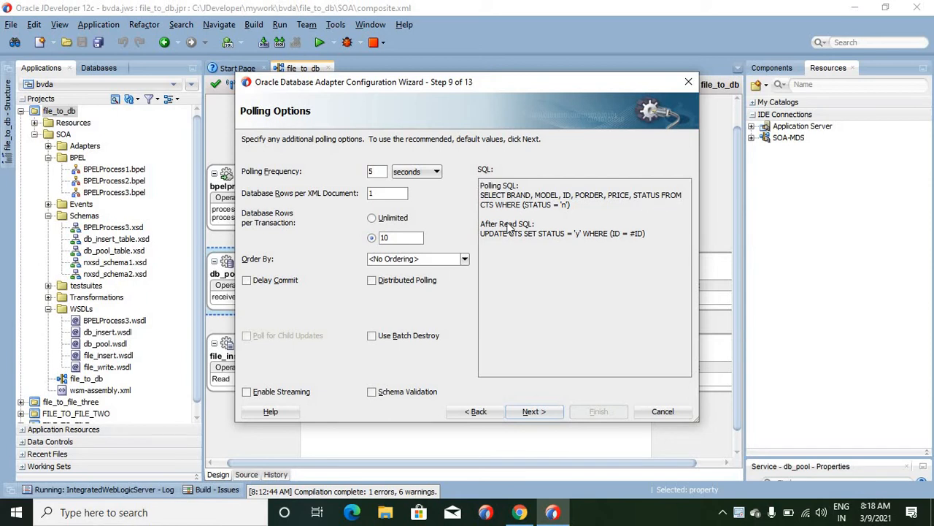
double_click(487, 205)
left_click(565, 210)
left_click_drag(482, 199, 572, 210)
key("ctrl+c")
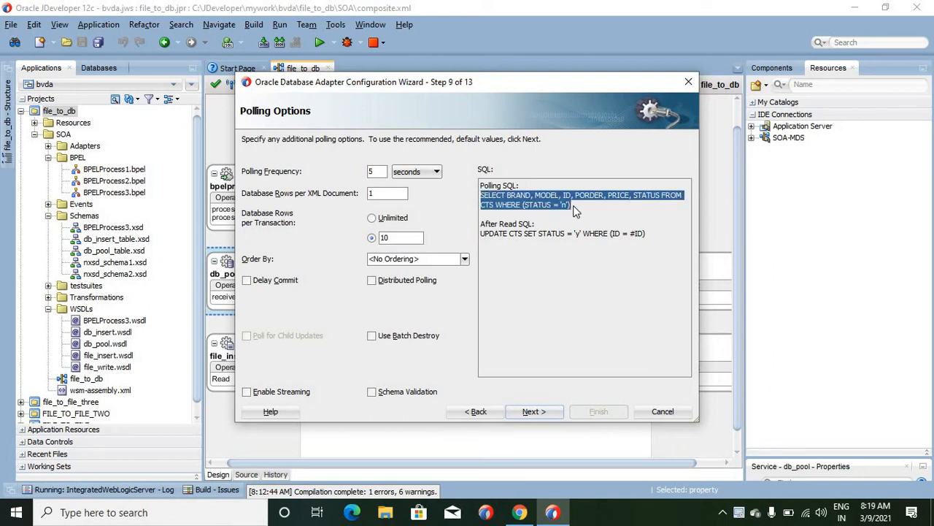
left_click(663, 412)
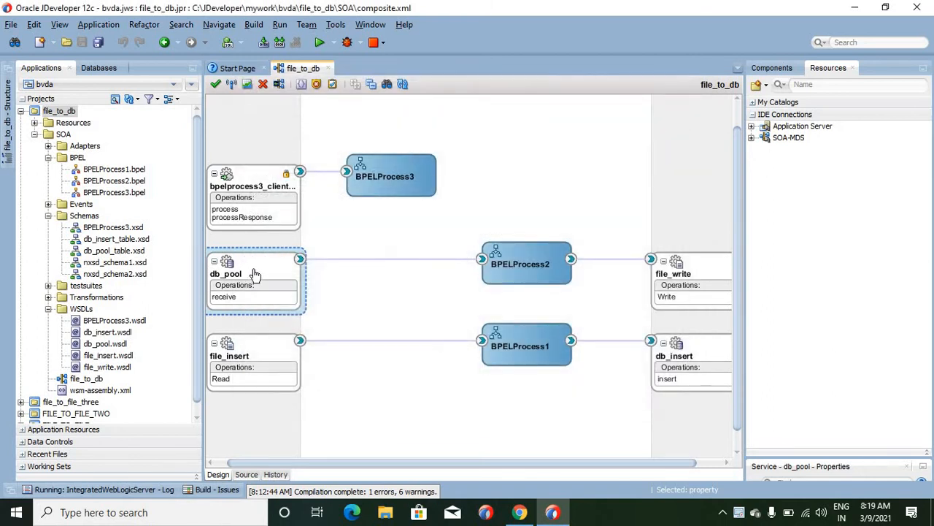
- Start a new database adapter service named dbService in the exposed services, with Execute Pure SQL as the operation type
right_click(254, 123)
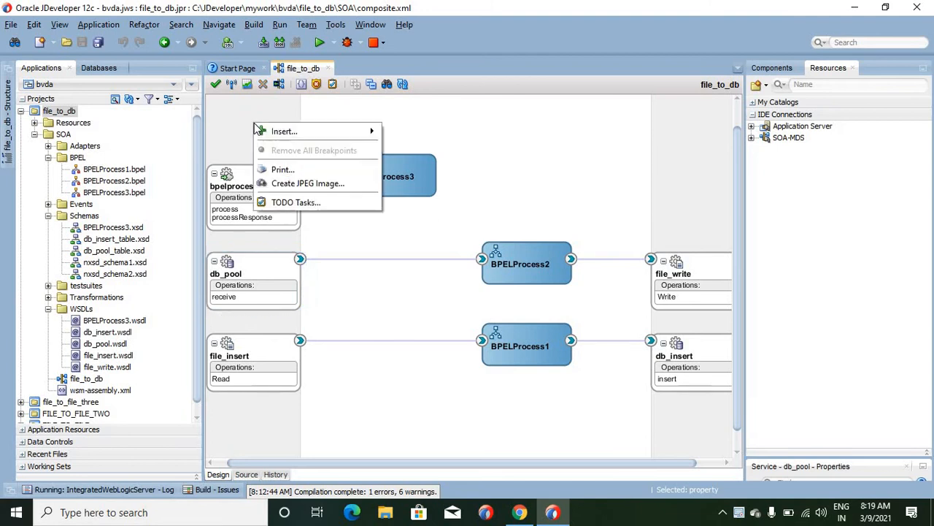
mouse_move(332, 137)
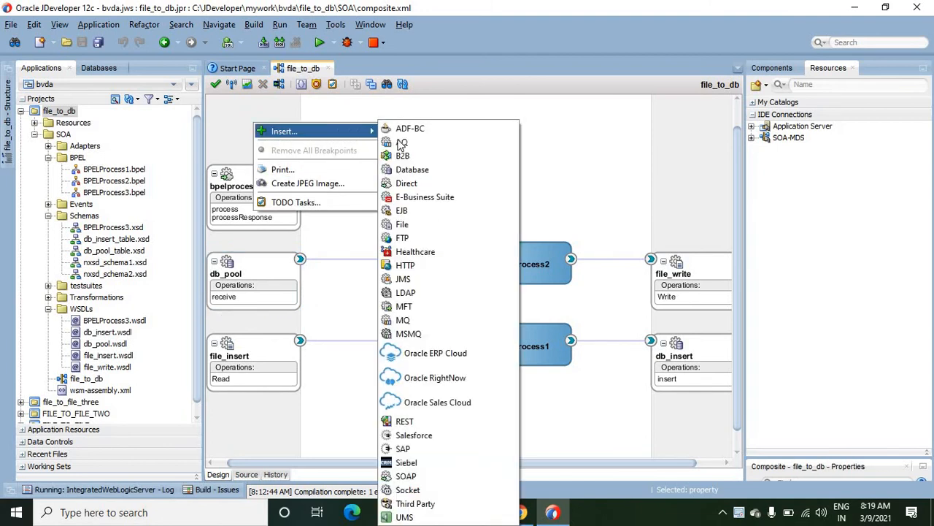
left_click(414, 173)
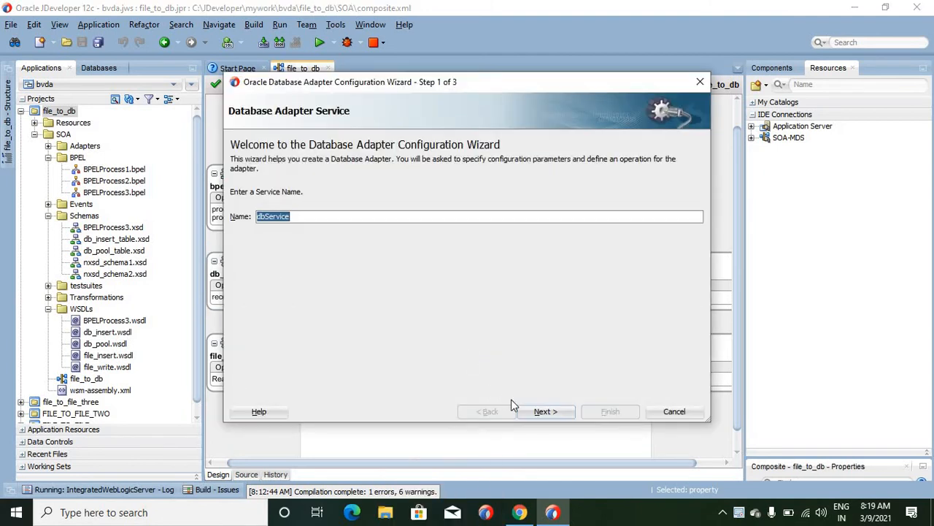
left_click(544, 412)
left_click(544, 412)
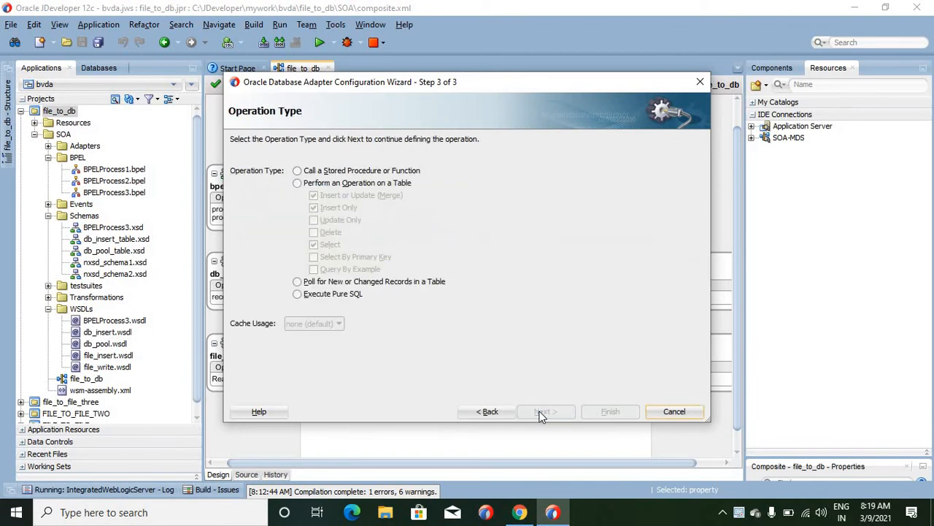
left_click(330, 295)
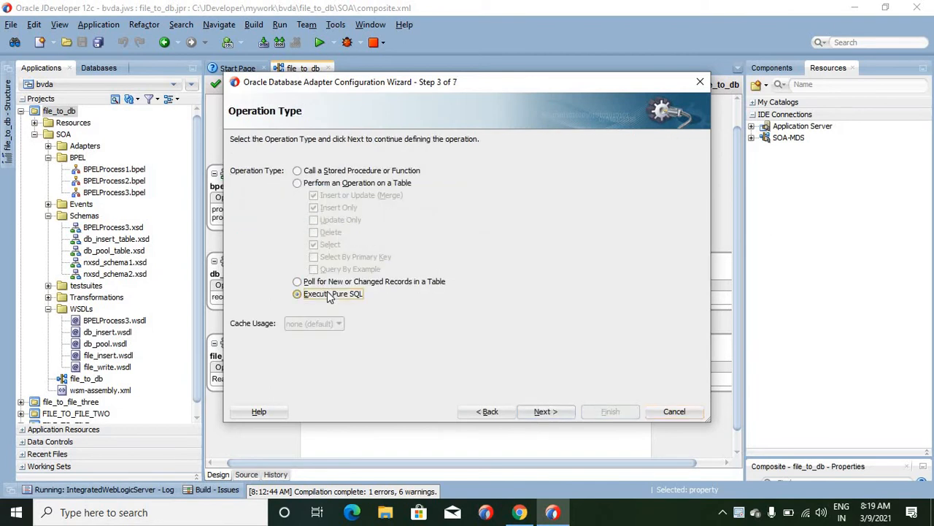
left_click(543, 412)
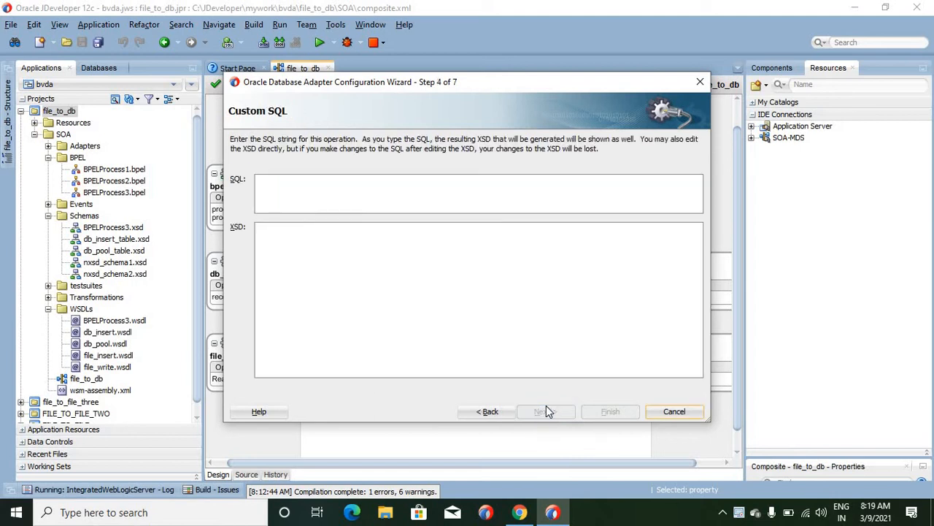
- Enter "SELECT BRAND, MODEL, ID, PORDER, PRICE, STATUS FROM CTS WHERE (STATUS = 'n')" as dbService's custom SQL and inspect its columns
left_click(404, 192)
key("ctrl+v")
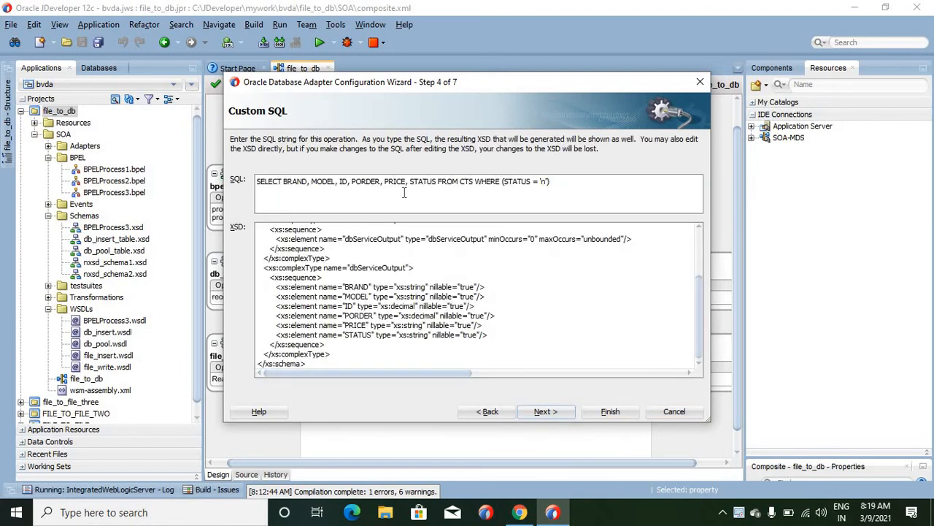
double_click(326, 182)
double_click(343, 181)
double_click(365, 182)
- Go through dbService's advanced options and JCA endpoint properties to the final page, and cancel the new adapter
left_click(552, 413)
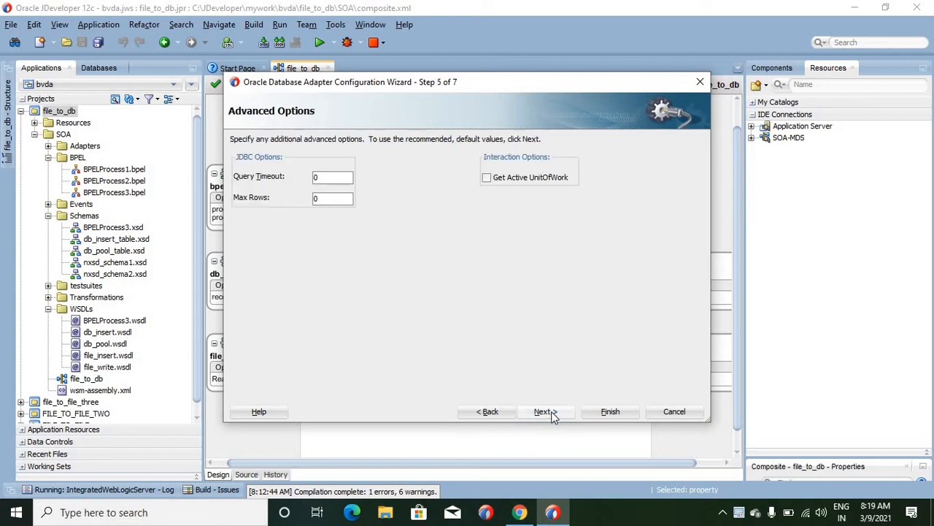
left_click(541, 413)
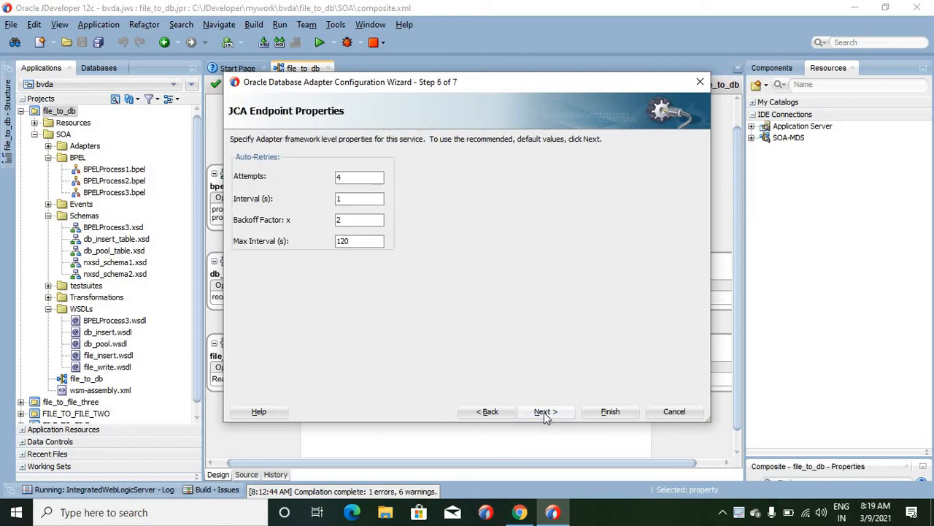
left_click(545, 412)
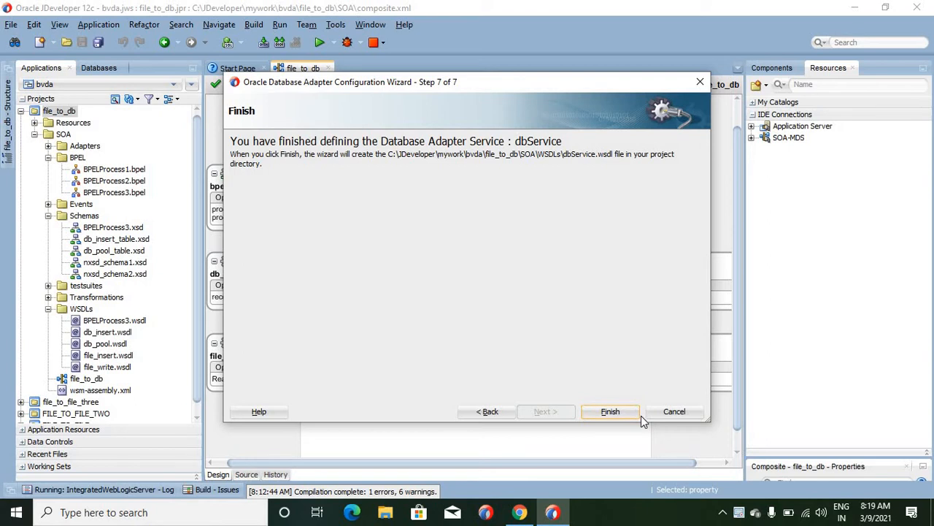
left_click(695, 415)
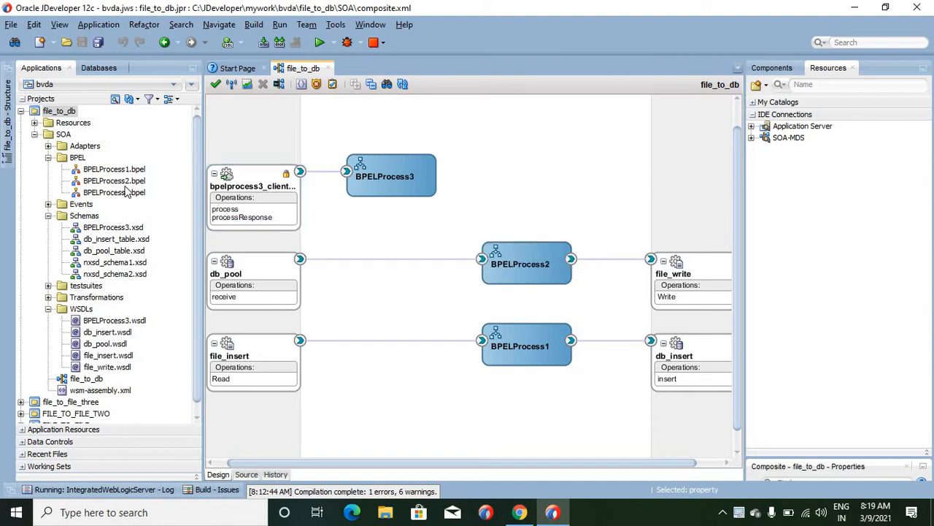
left_click(113, 228)
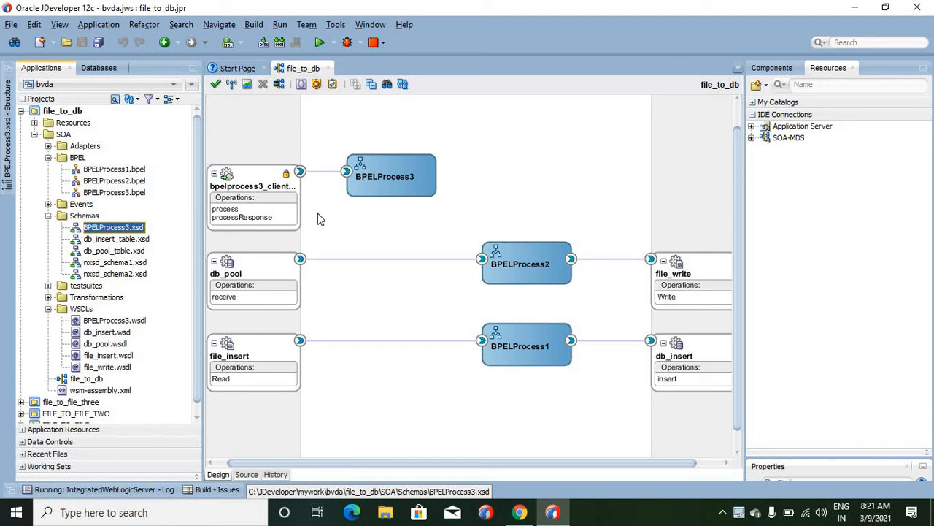
left_click(319, 219)
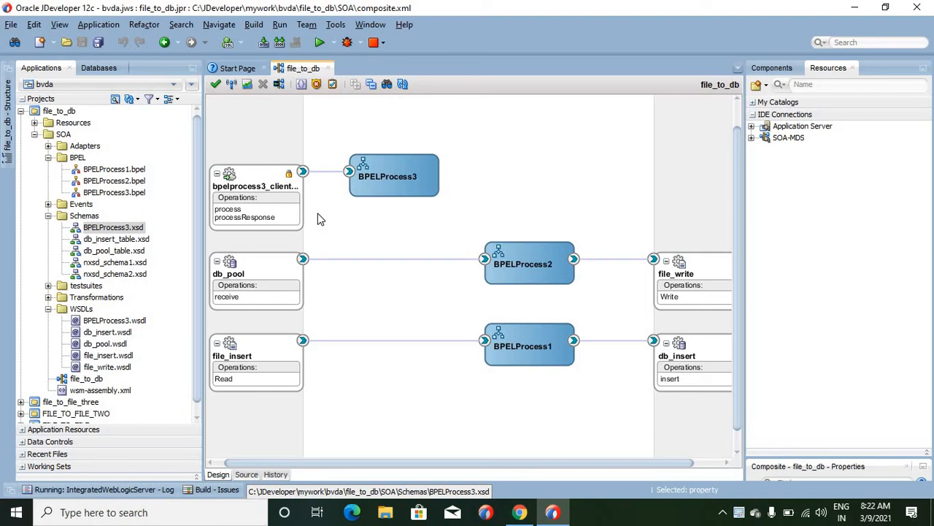
left_click(257, 209)
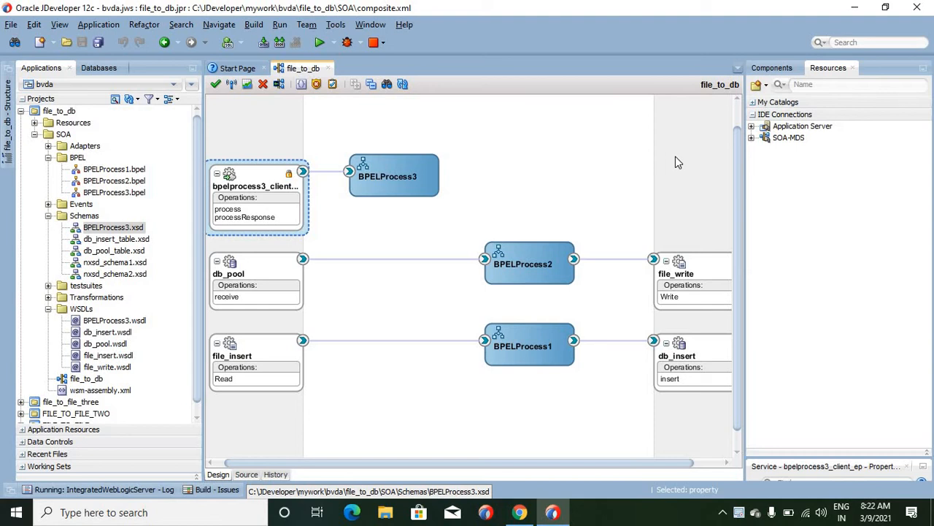
- Examine the settings for a new SOAP external reference, including its WSDL URL, and cancel the creation
right_click(617, 158)
mouse_move(701, 172)
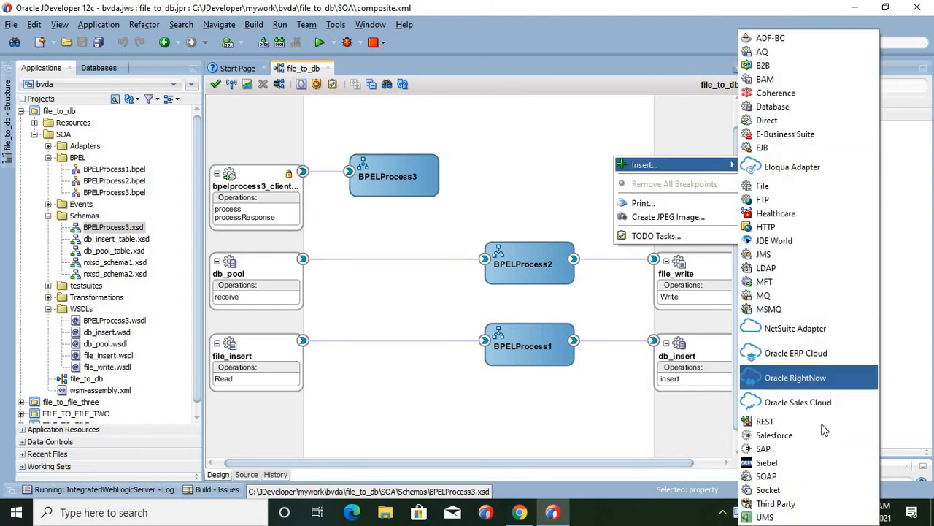
left_click(816, 478)
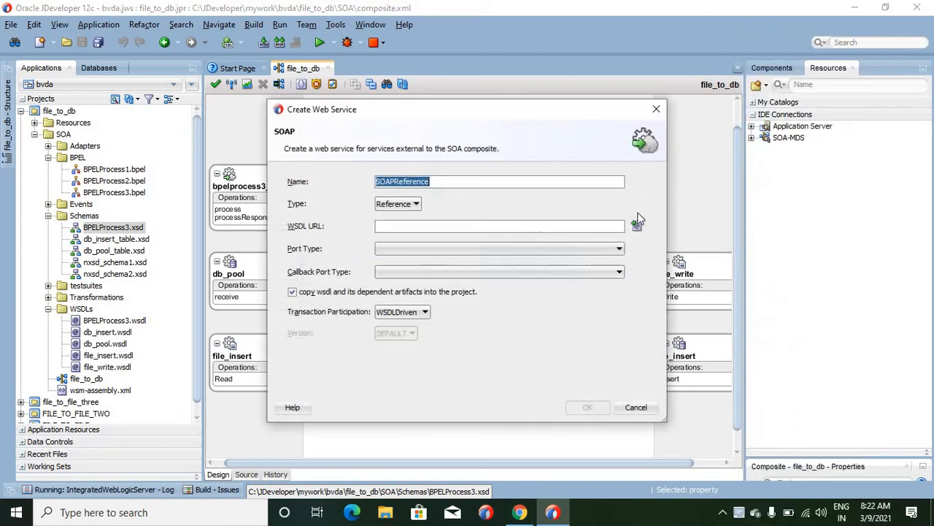
left_click(447, 226)
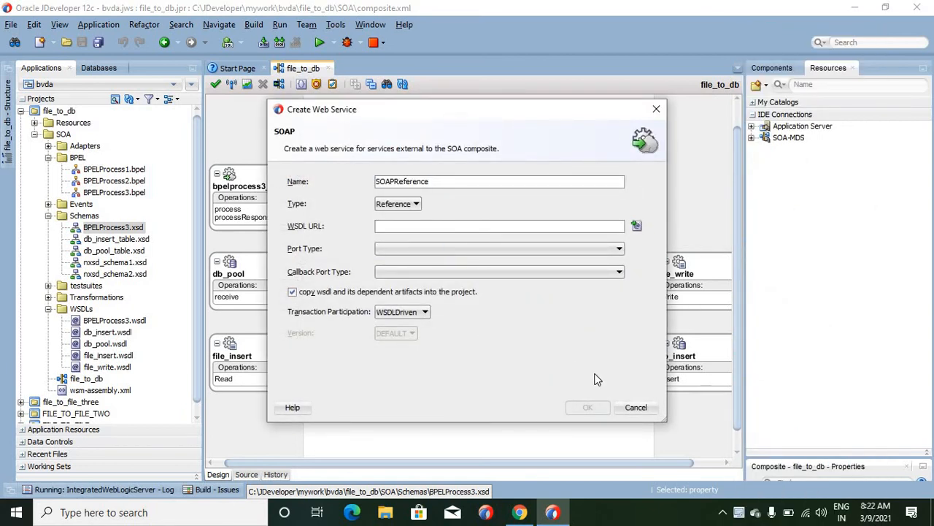
left_click(644, 407)
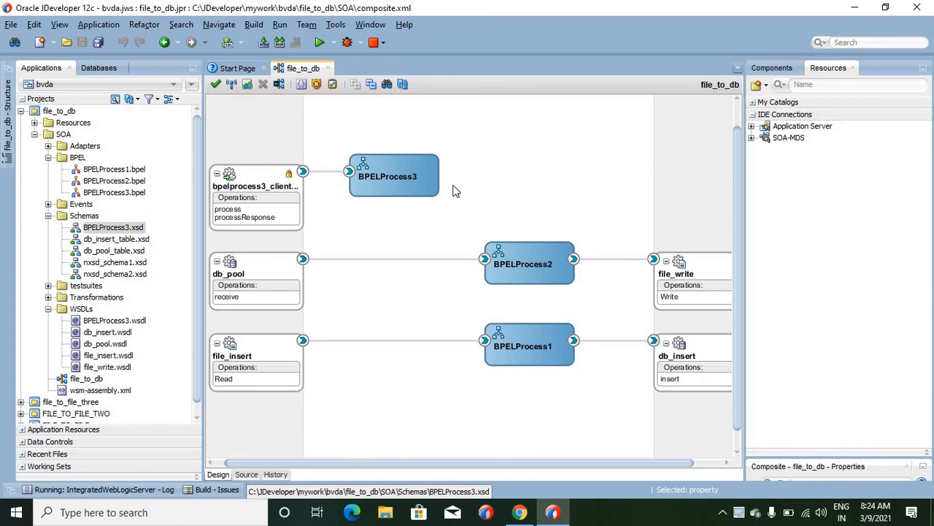
- Open BPELProcess3 and display the correlation sets of its receiveInput activity
left_click(391, 181)
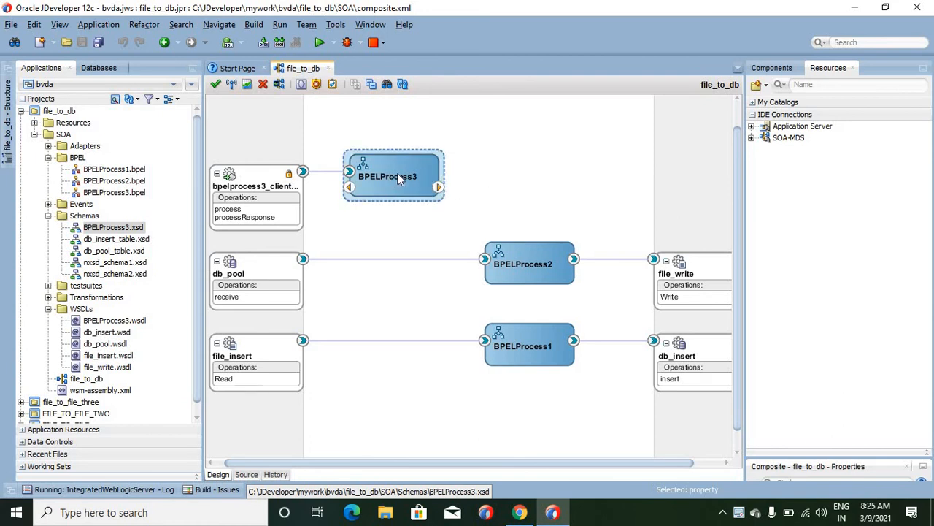
double_click(399, 180)
left_click(480, 173)
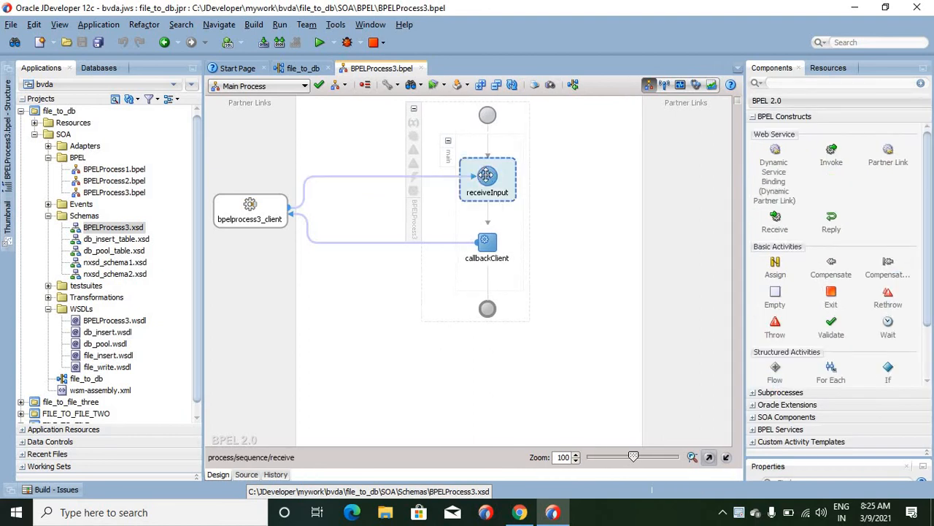
double_click(488, 179)
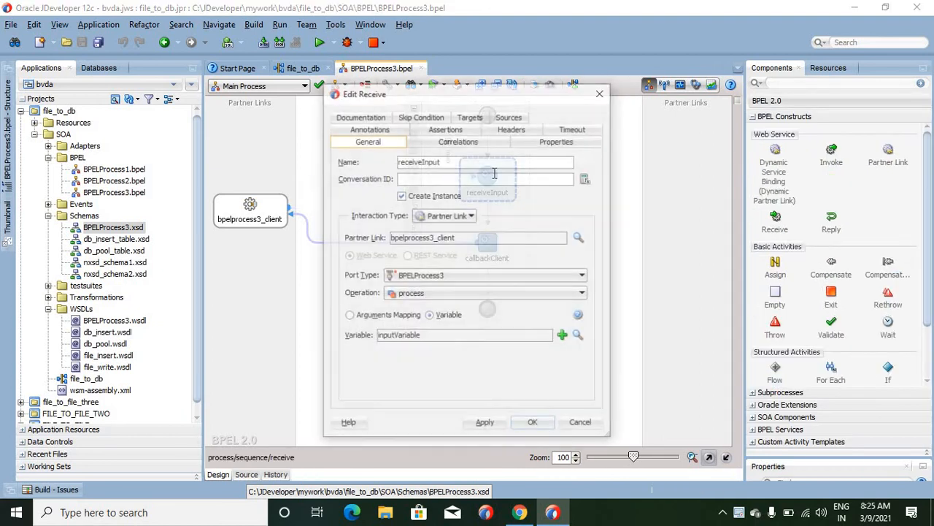
left_click(446, 141)
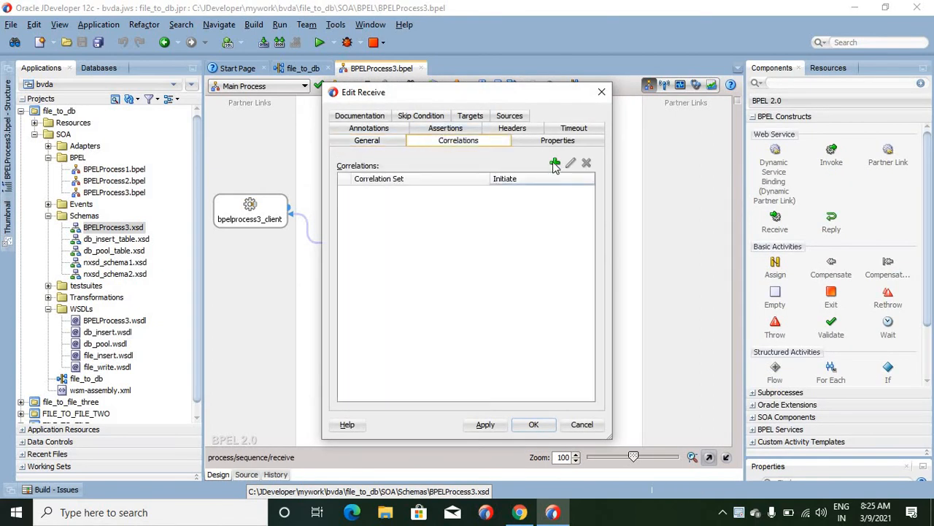
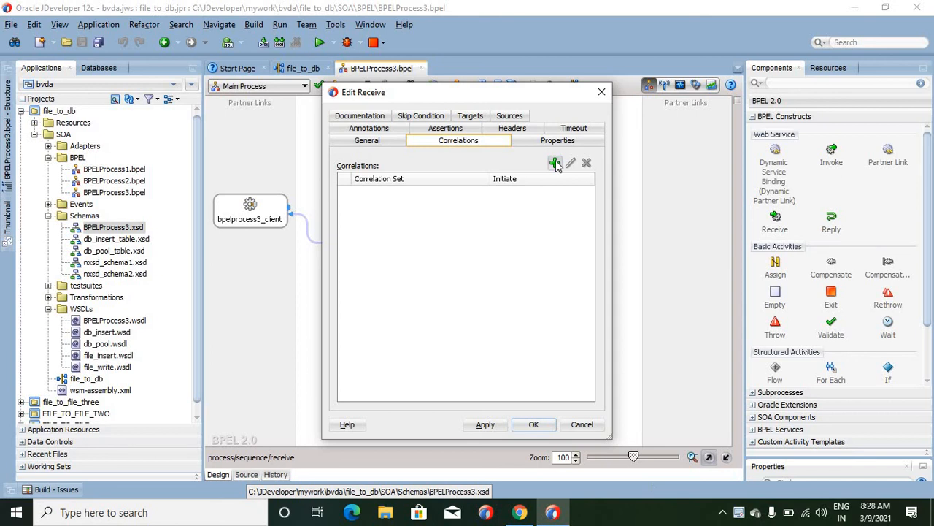
- Close the receiveInput settings, return to the file_to_db composite and open BPELProcess1
left_click(601, 92)
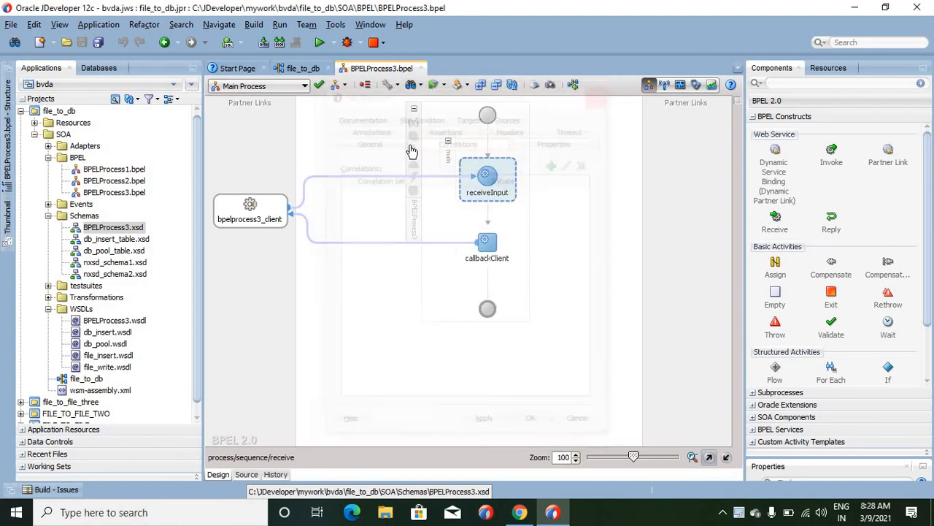
left_click(297, 69)
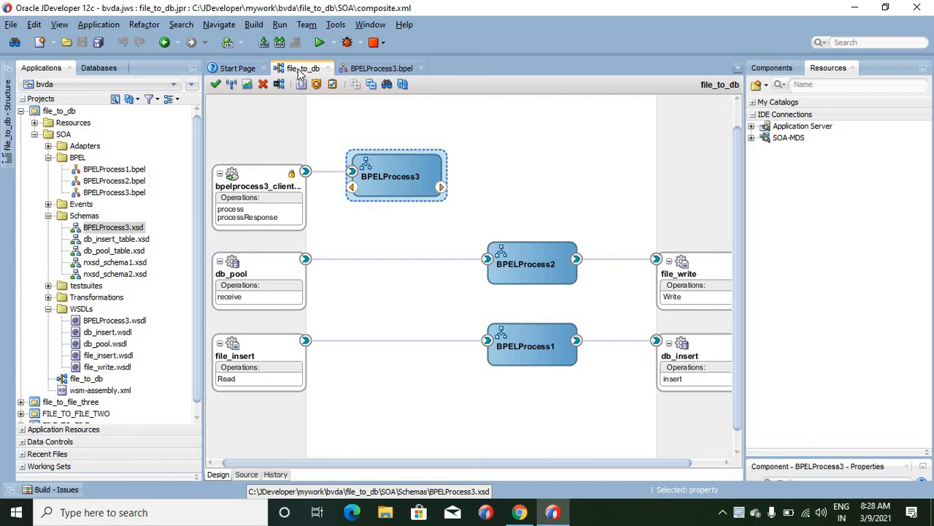
left_click(543, 329)
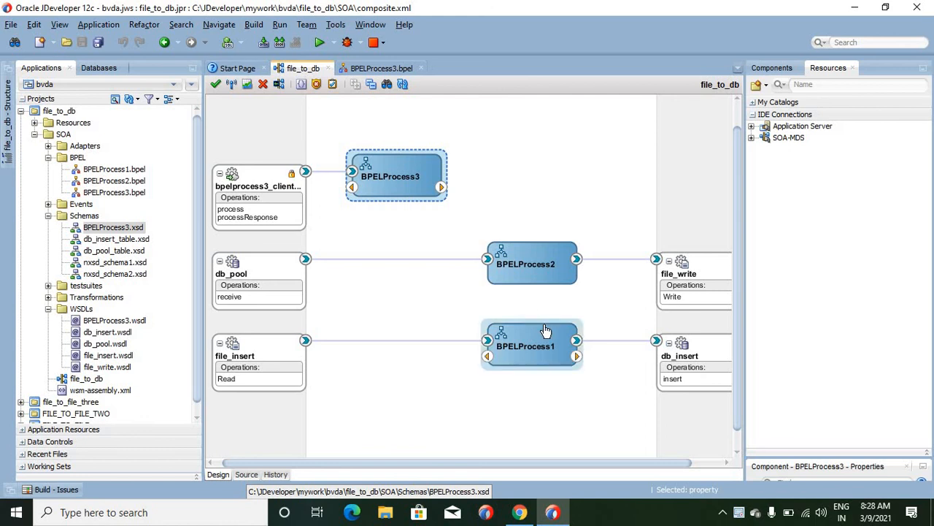
double_click(544, 329)
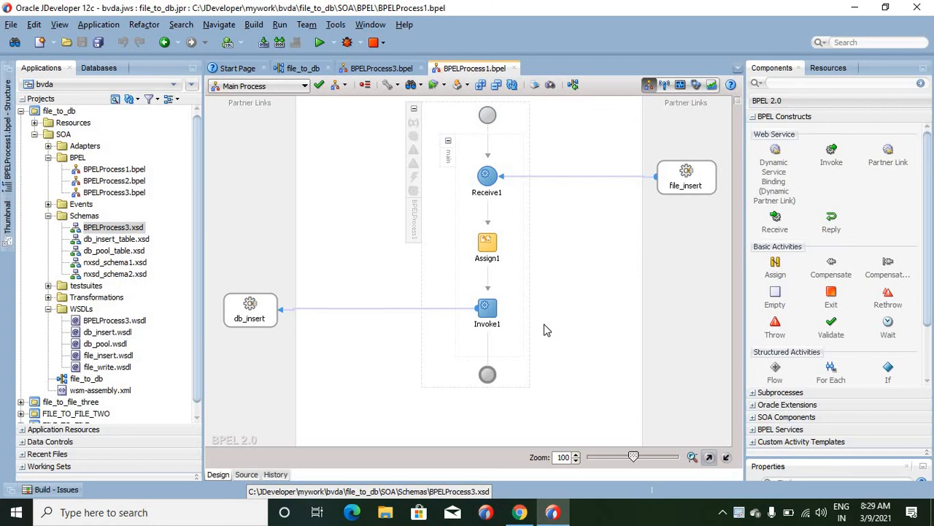
- Examine the property names available for Invoke1's To properties, choose jca.file.FileName for a new one, and cancel the property and the Invoke edit
left_click(484, 312)
double_click(483, 312)
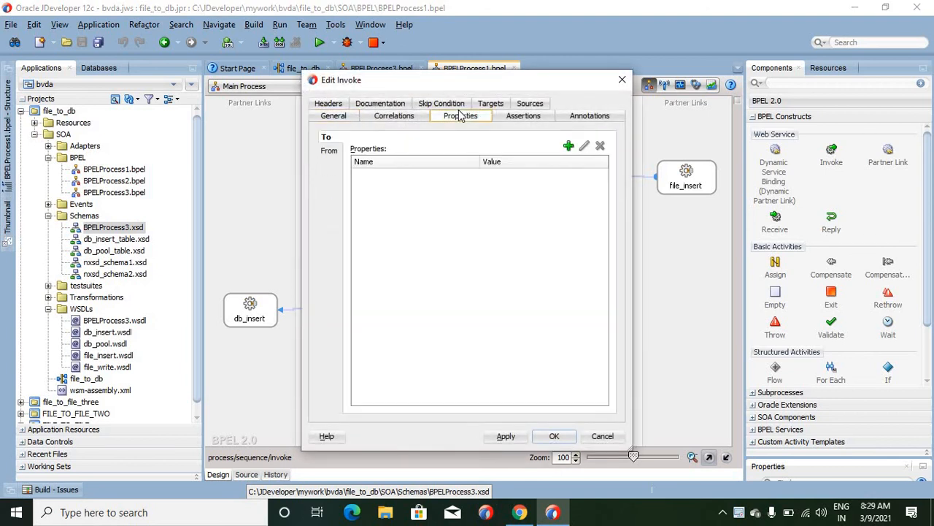
left_click(568, 145)
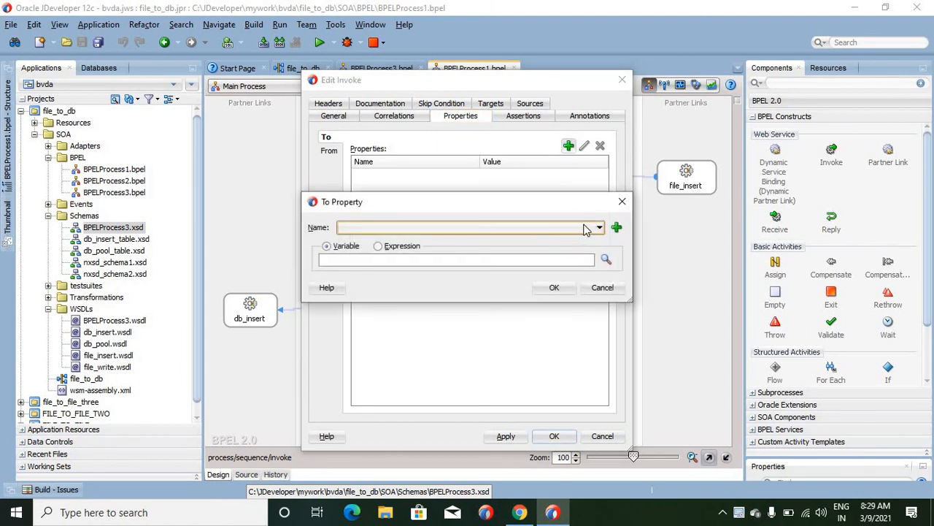
left_click(599, 227)
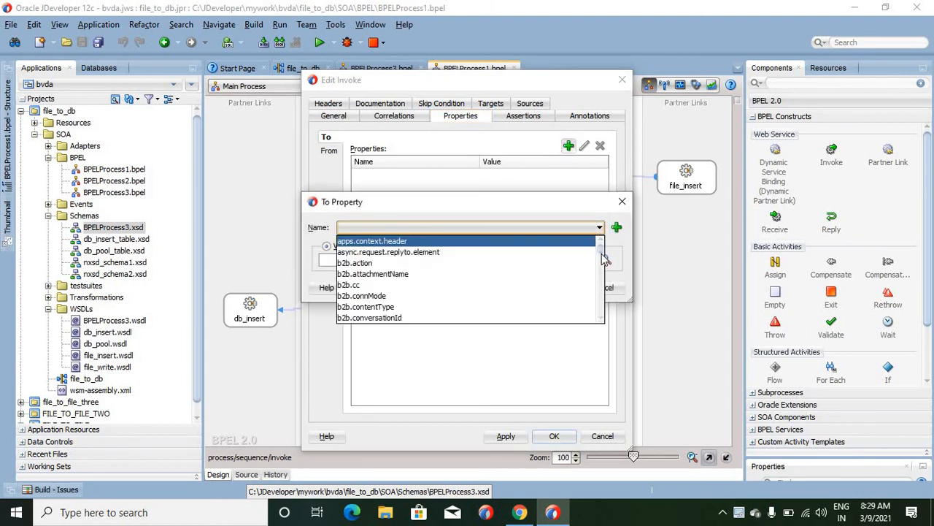
mouse_move(603, 259)
left_mouse_down()
mouse_move(601, 299)
mouse_move(600, 273)
left_mouse_up()
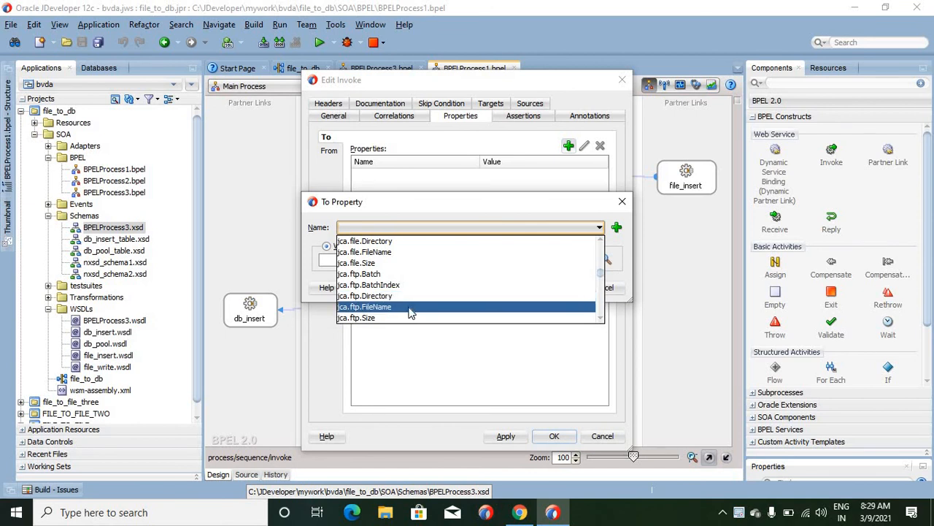
left_click(392, 252)
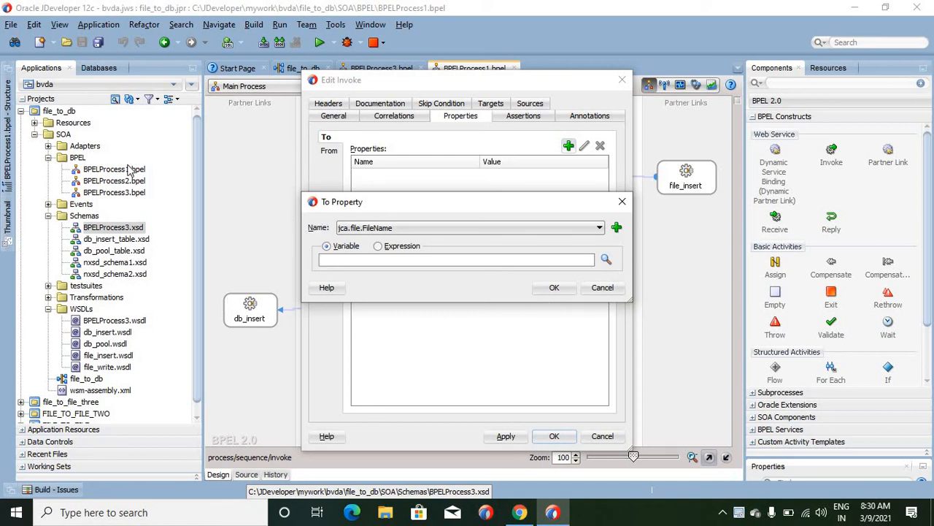
left_click(603, 288)
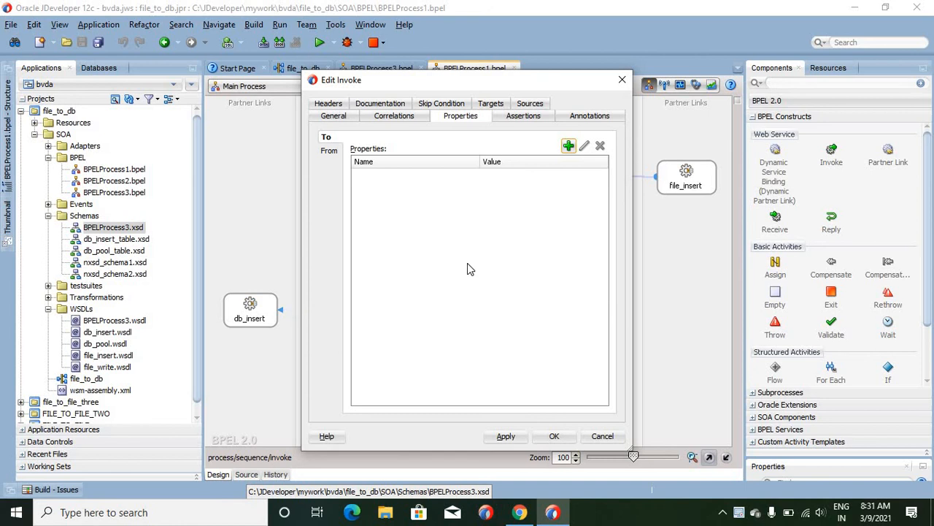
left_click(613, 438)
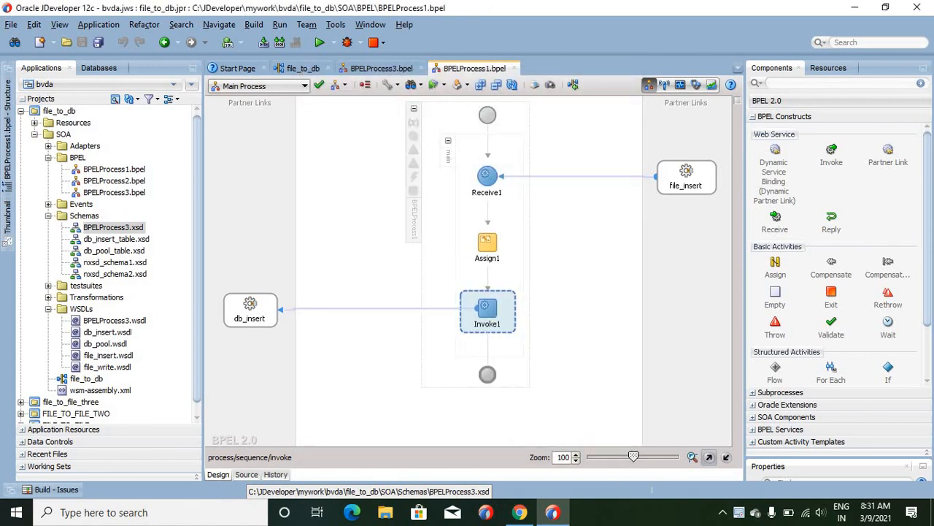
left_click(740, 512)
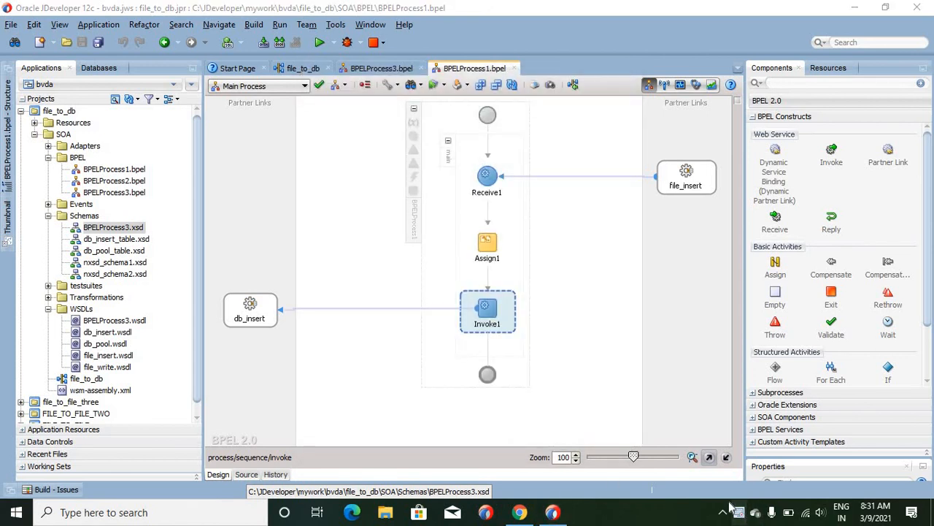